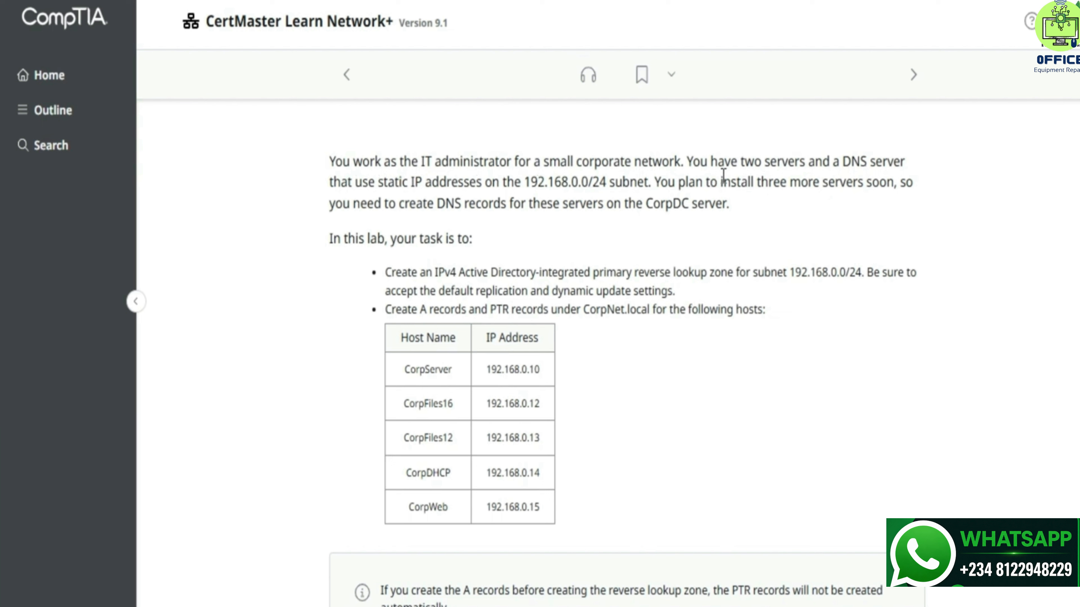
Review the lab scenario, the reverse lookup zone task and the host record table, and start the lab
left_click_drag(720, 182, 845, 193)
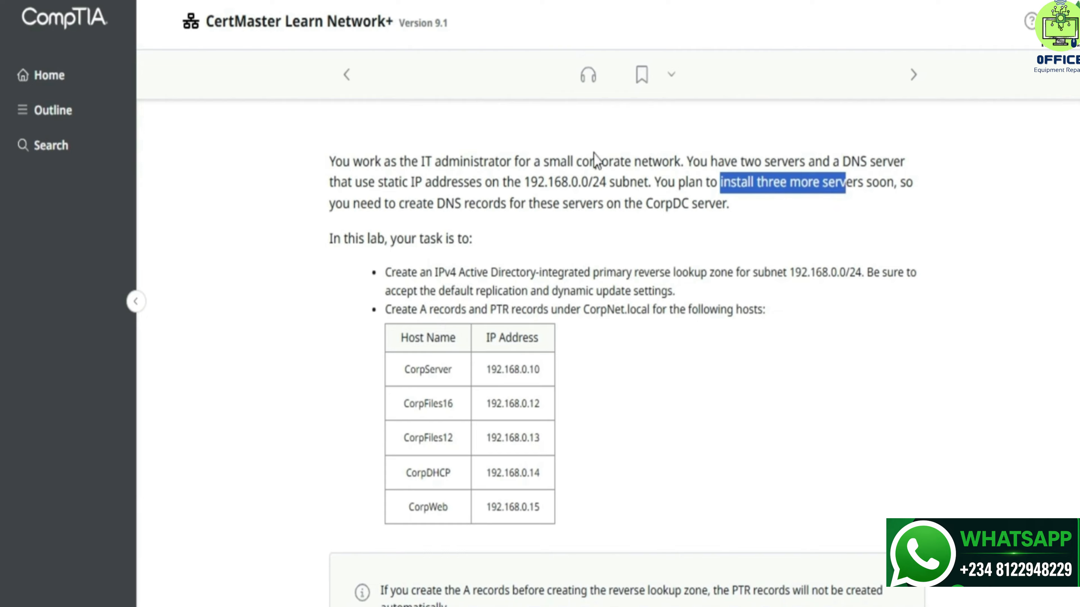
left_click_drag(407, 204, 441, 197)
left_click(542, 197)
left_click(501, 250)
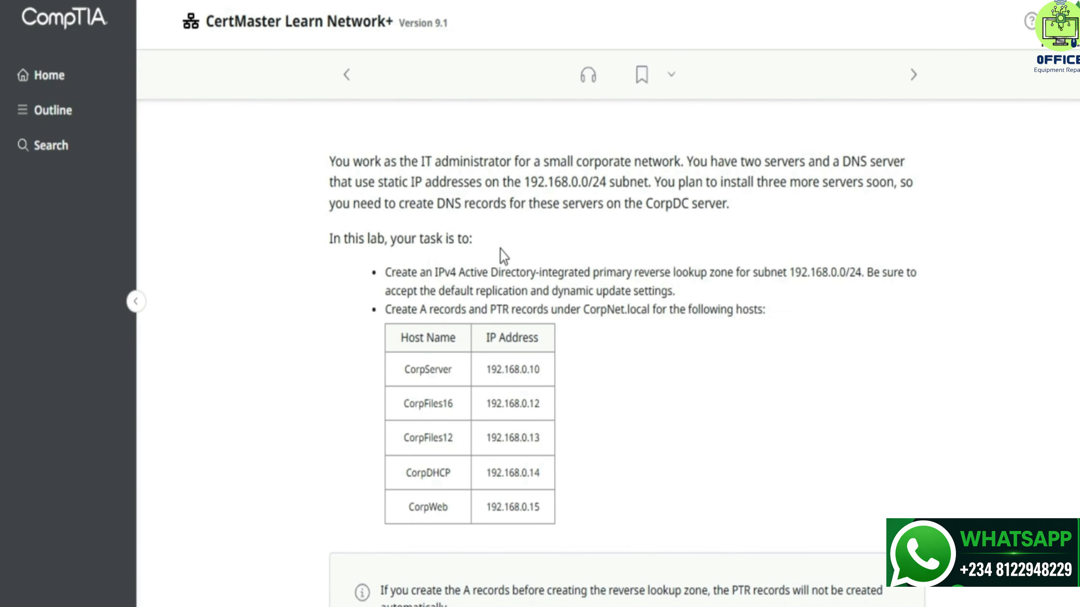
scroll(502, 256, "down", 3)
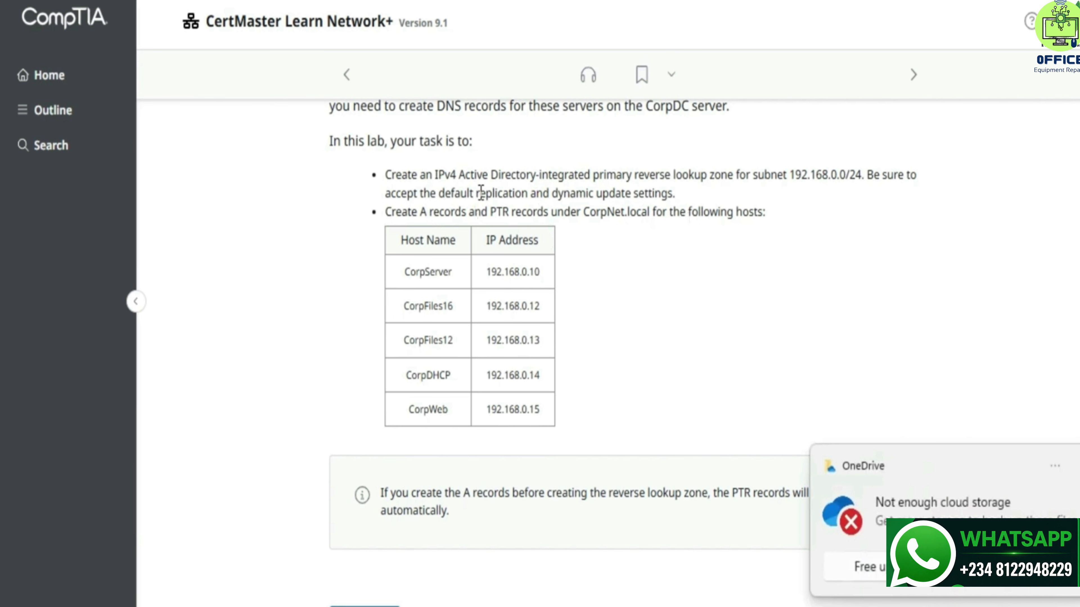
scroll(480, 192, "down", 2)
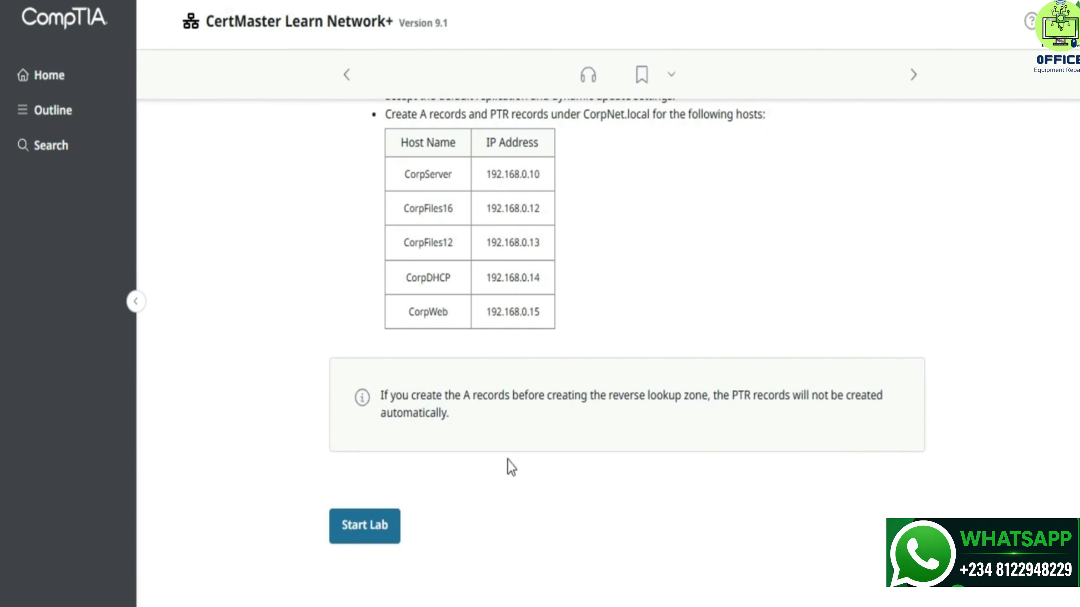
left_click(399, 539)
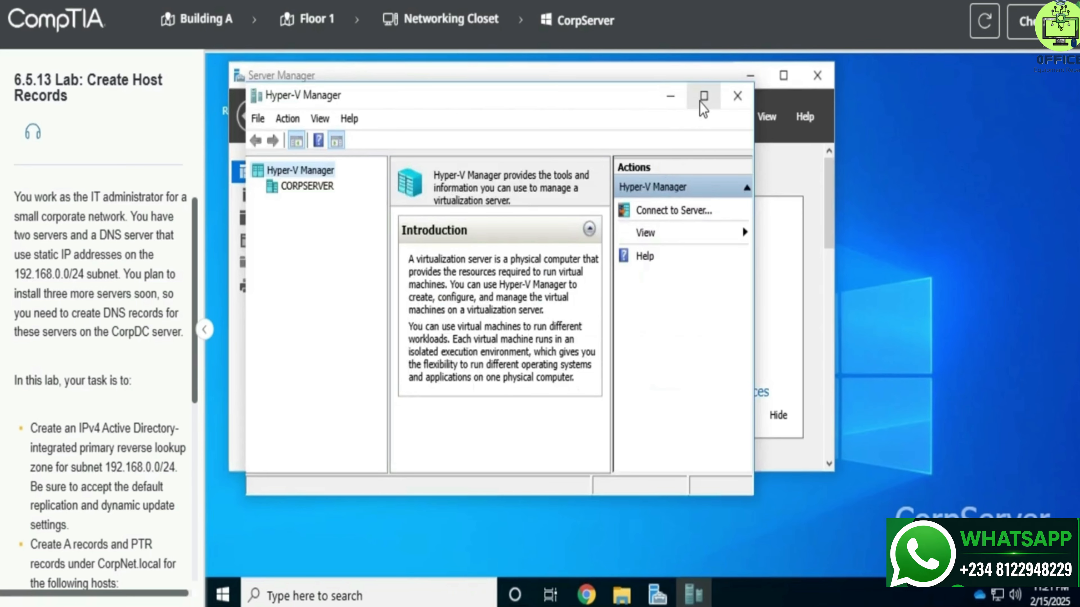
Connect to the CorpDC virtual machine on CORPSERVER from Hyper-V Manager and maximize its connection window
left_click(704, 97)
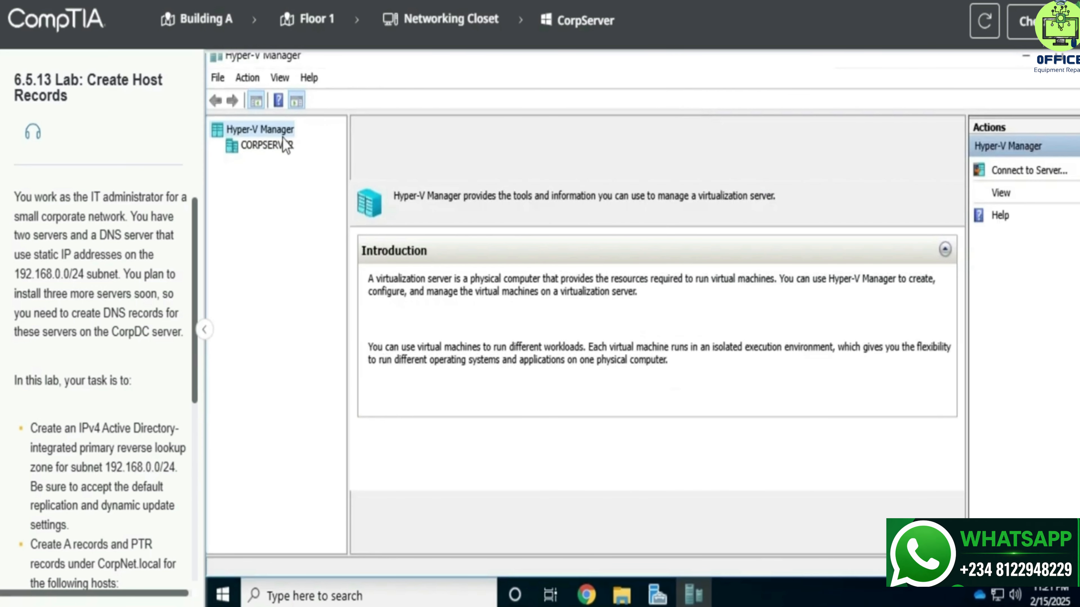
left_click(272, 148)
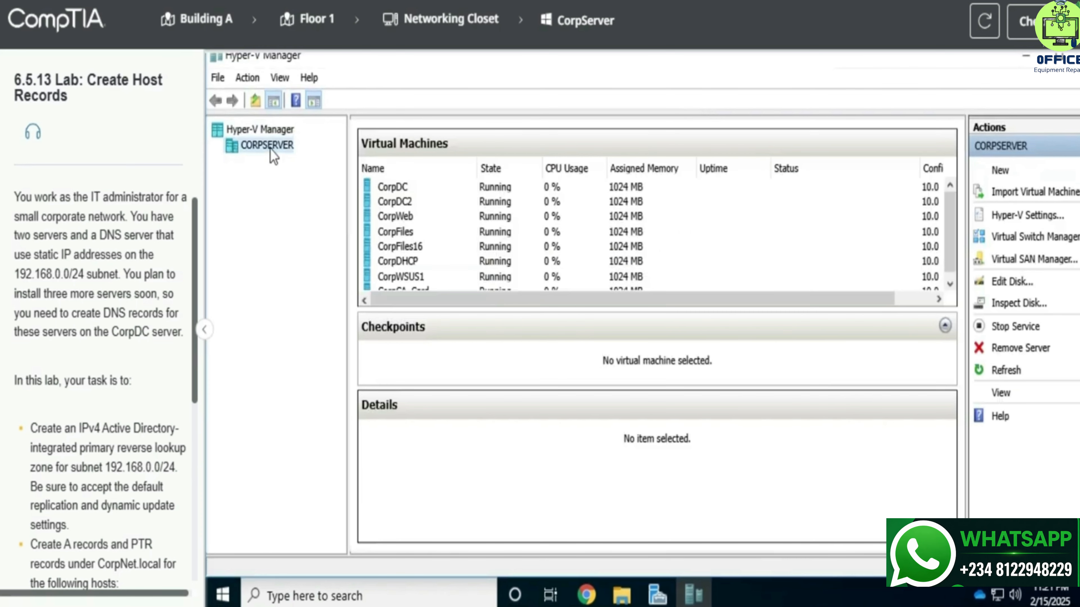
left_click(396, 194)
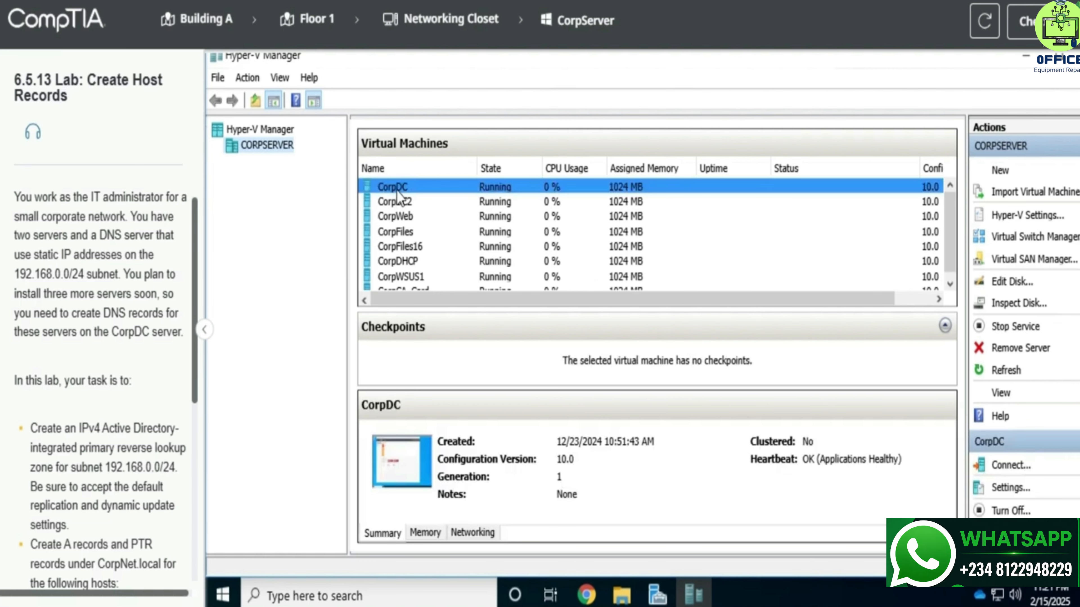
double_click(397, 190)
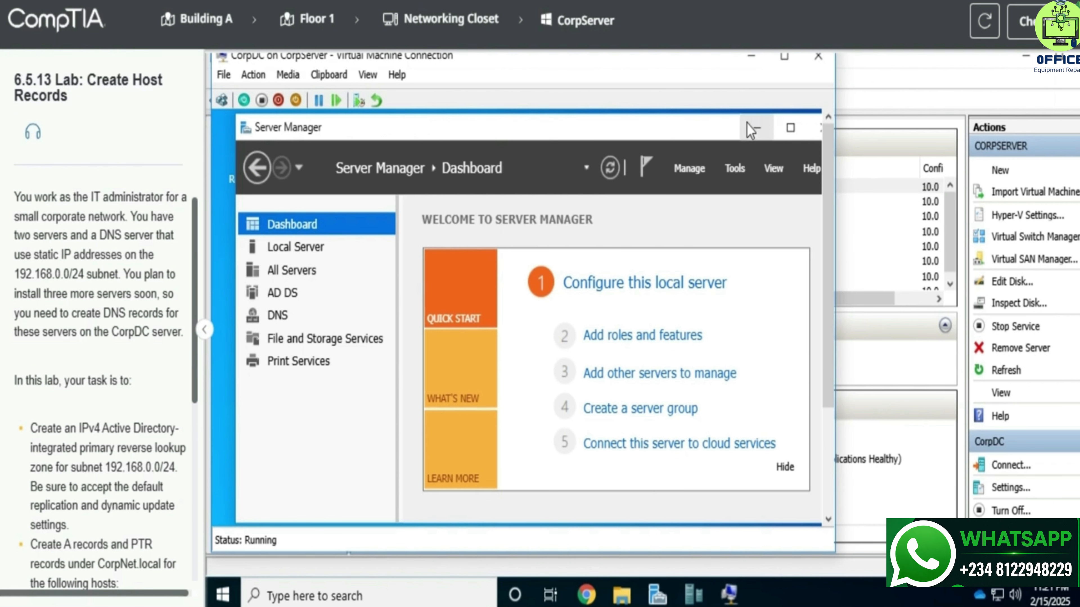
left_click(791, 127)
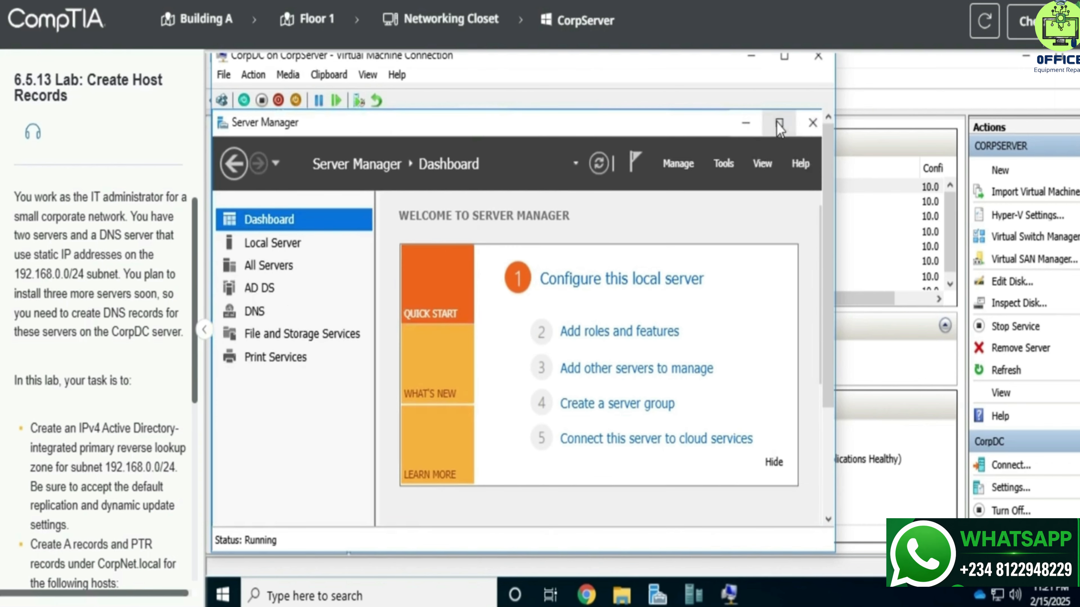
left_click(784, 56)
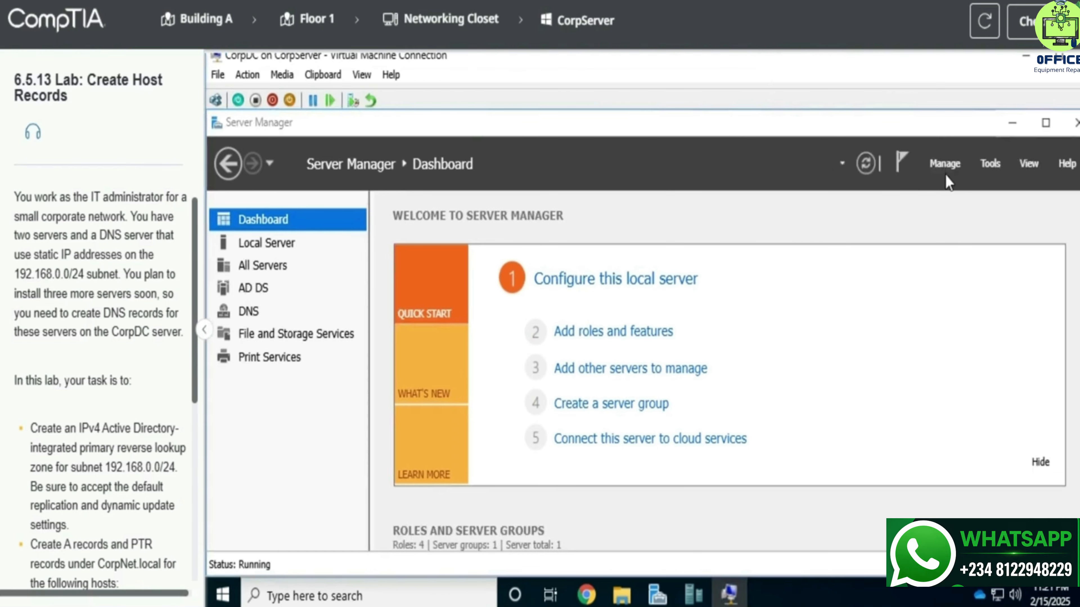
Open DNS Manager from CorpDC's Server Manager and show the Reverse Lookup Zones of the CORPDC server
left_click(1003, 170)
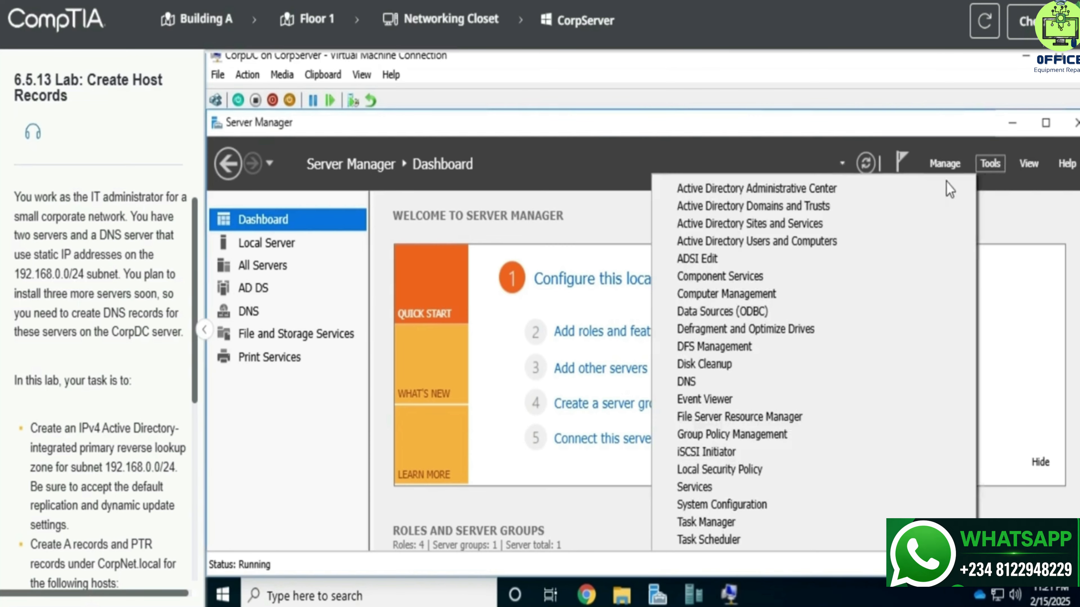
left_click(726, 381)
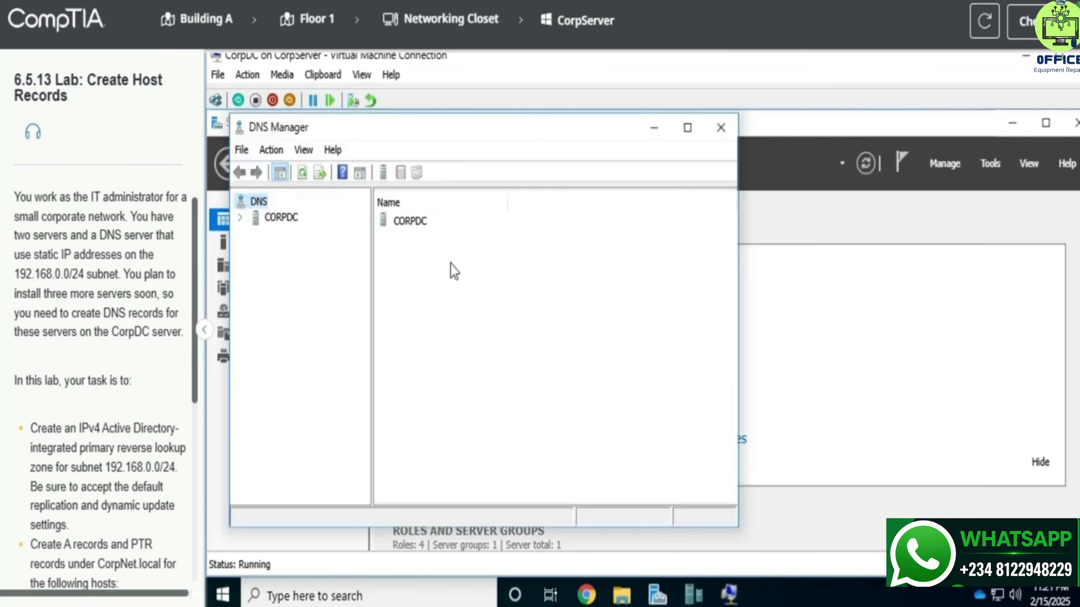
double_click(410, 221)
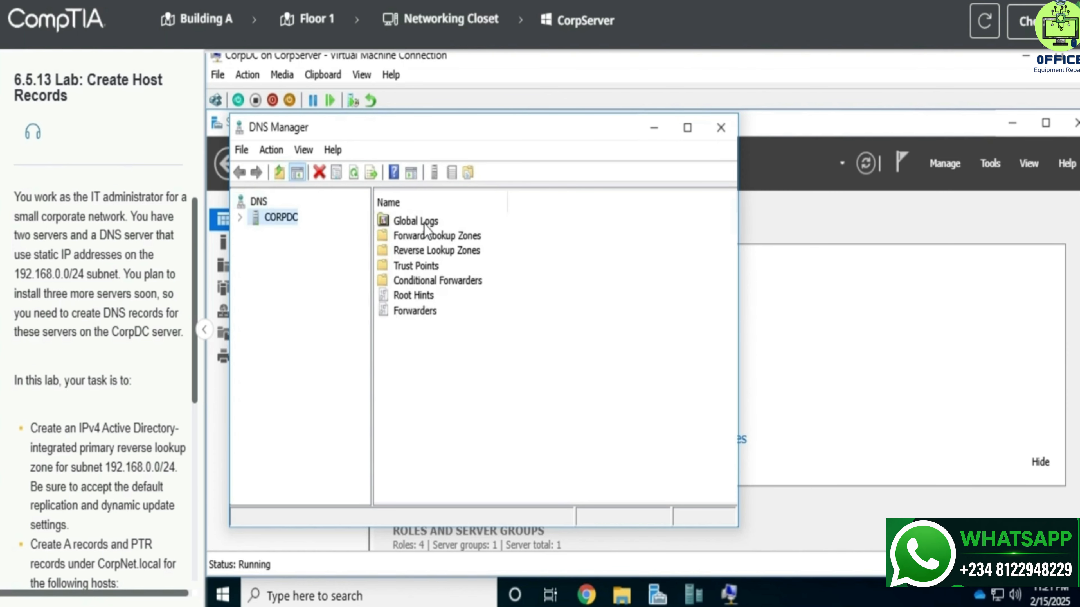
double_click(418, 250)
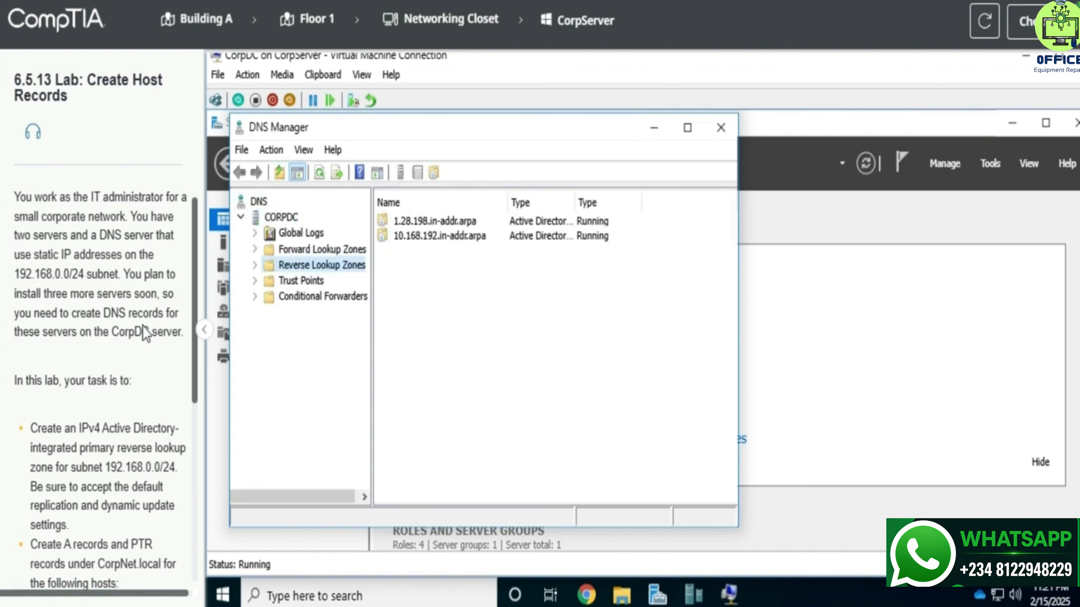
Check the lab's requirements for the 192.168.0.0/24 zone and start the New Zone Wizard for Reverse Lookup Zones
scroll(144, 330, "down", 4)
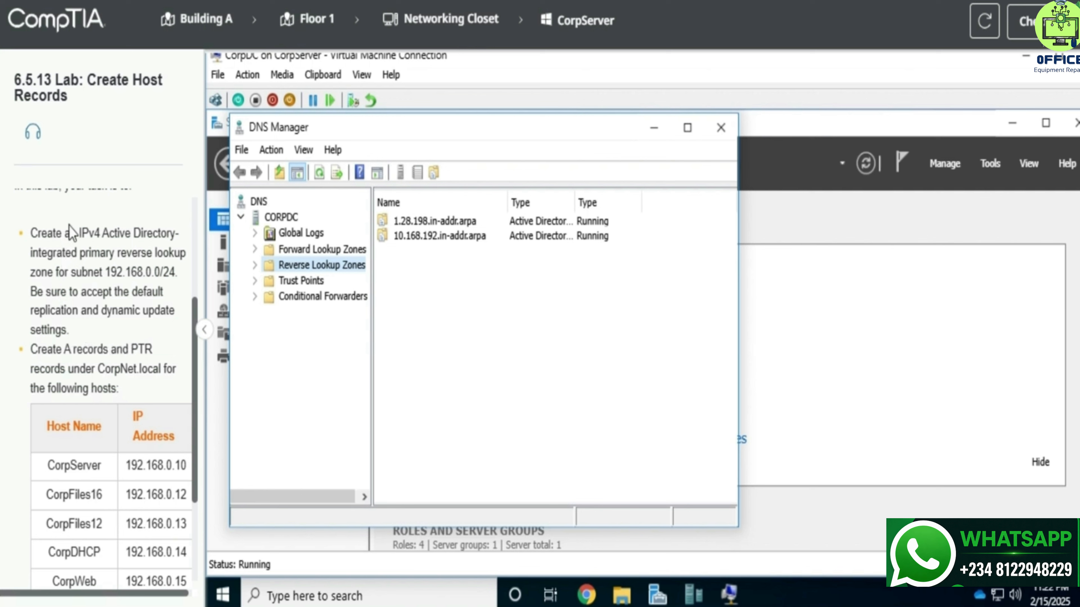
left_click_drag(109, 253, 183, 255)
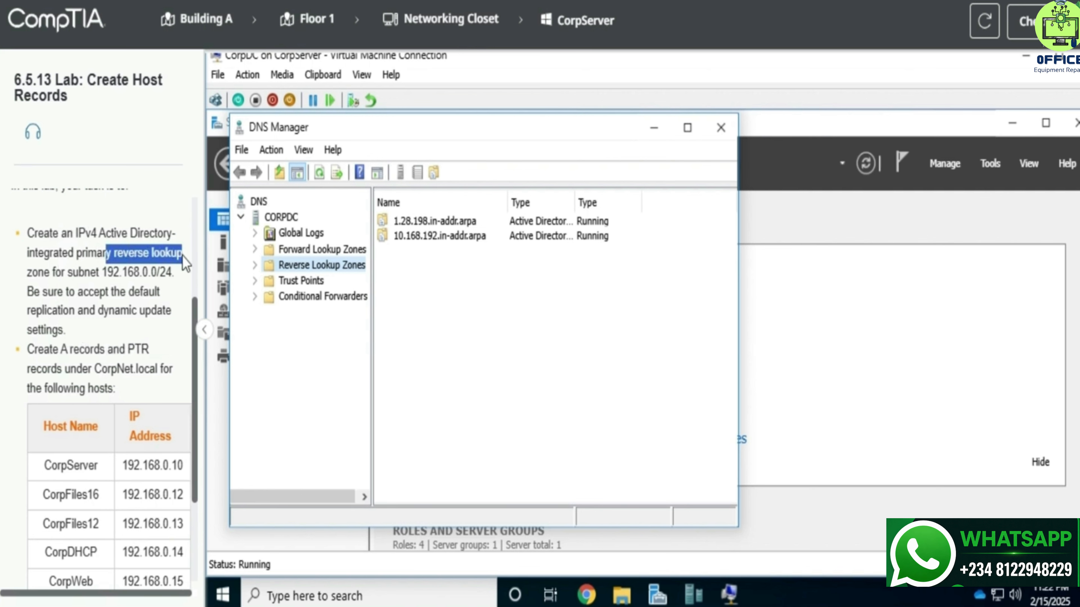
left_click(139, 268)
left_click_drag(98, 275, 166, 279)
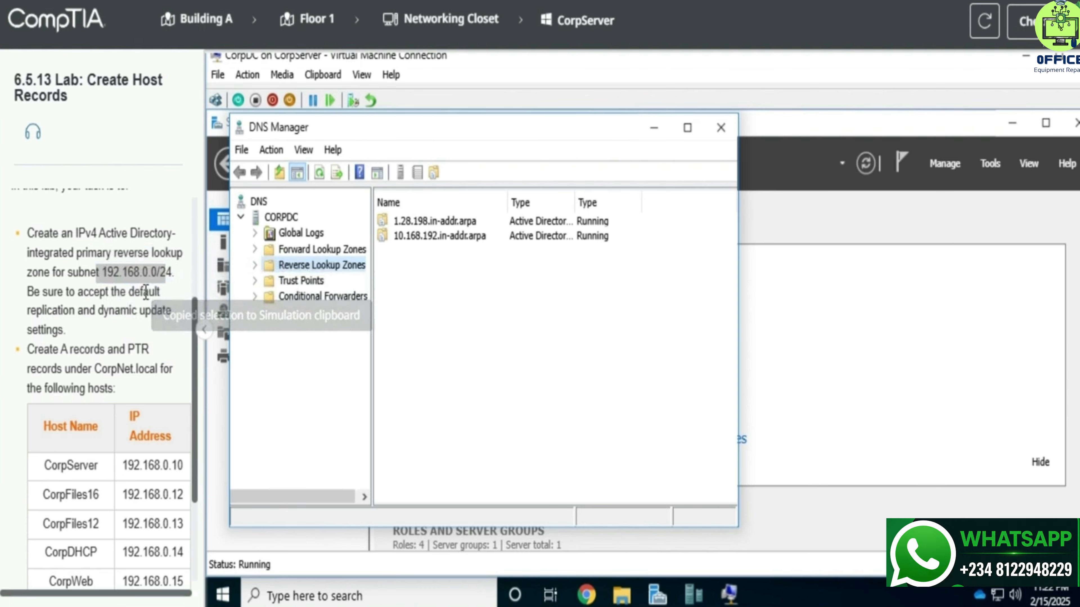
left_click(146, 292)
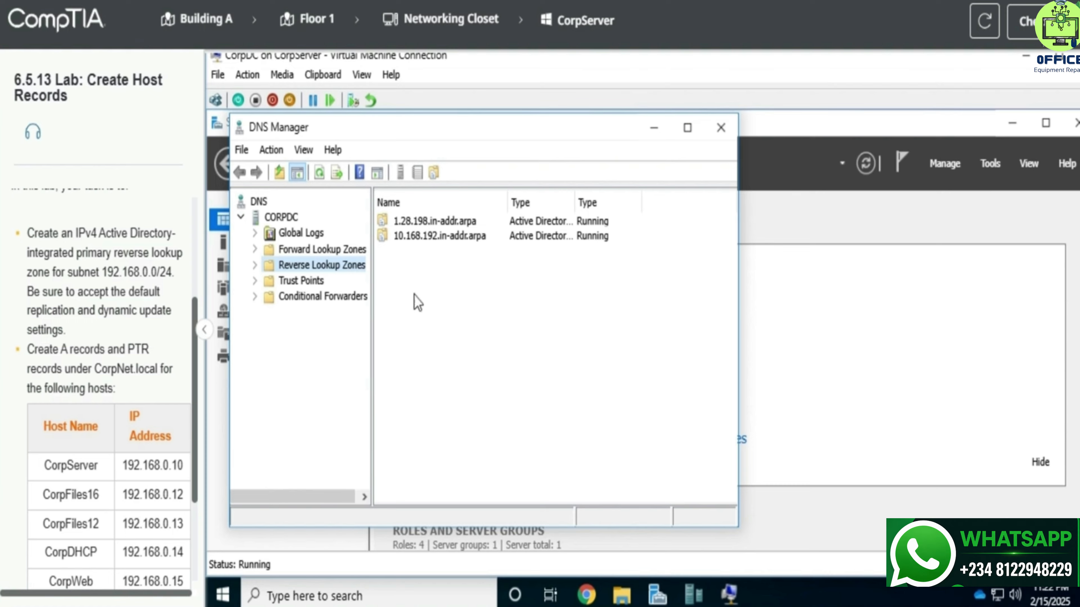
right_click(435, 272)
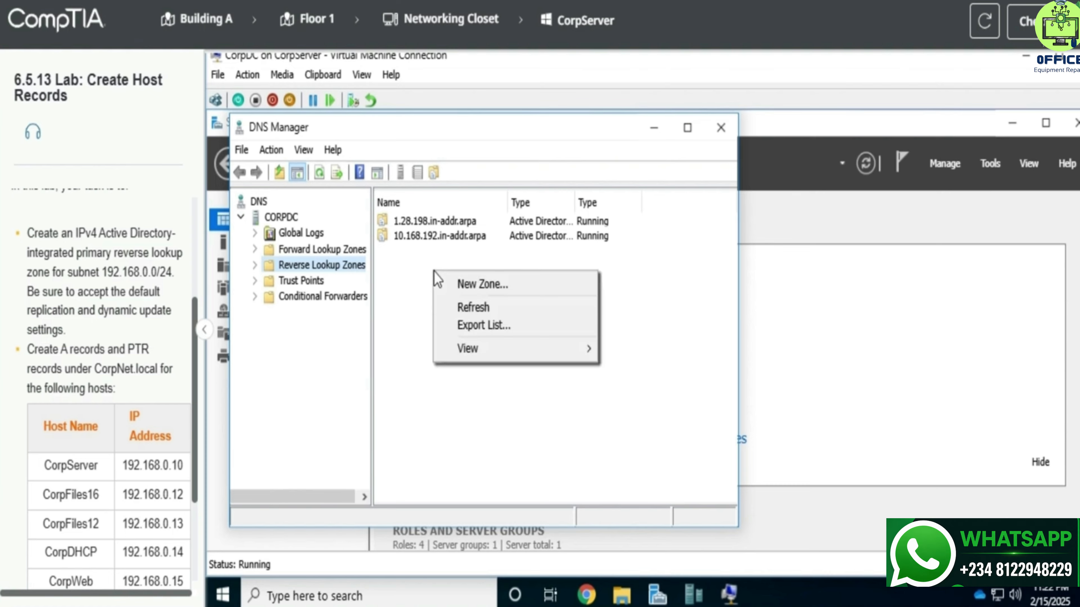
left_click(460, 286)
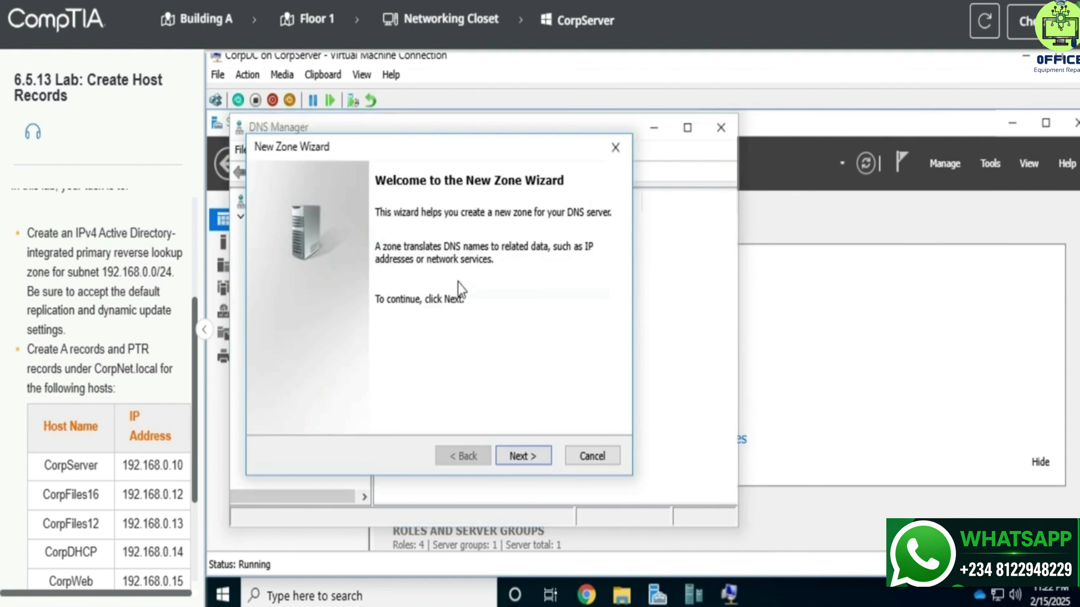
left_click(514, 452)
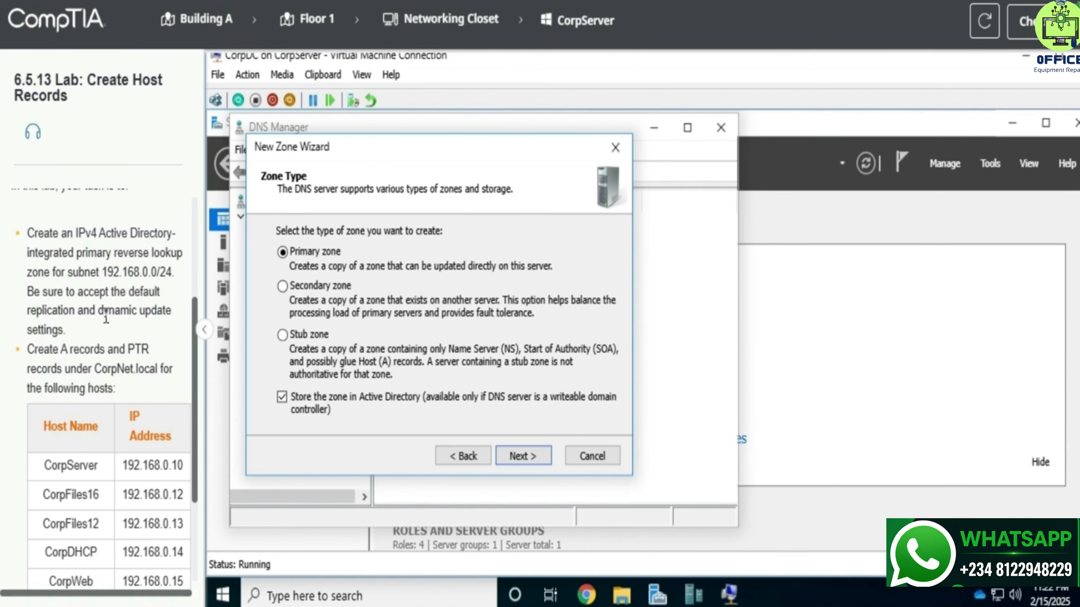
Accept a primary zone stored in Active Directory, replication to all DNS servers in the CorpNet.local domain, and an IPv4 reverse lookup zone
double_click(87, 252)
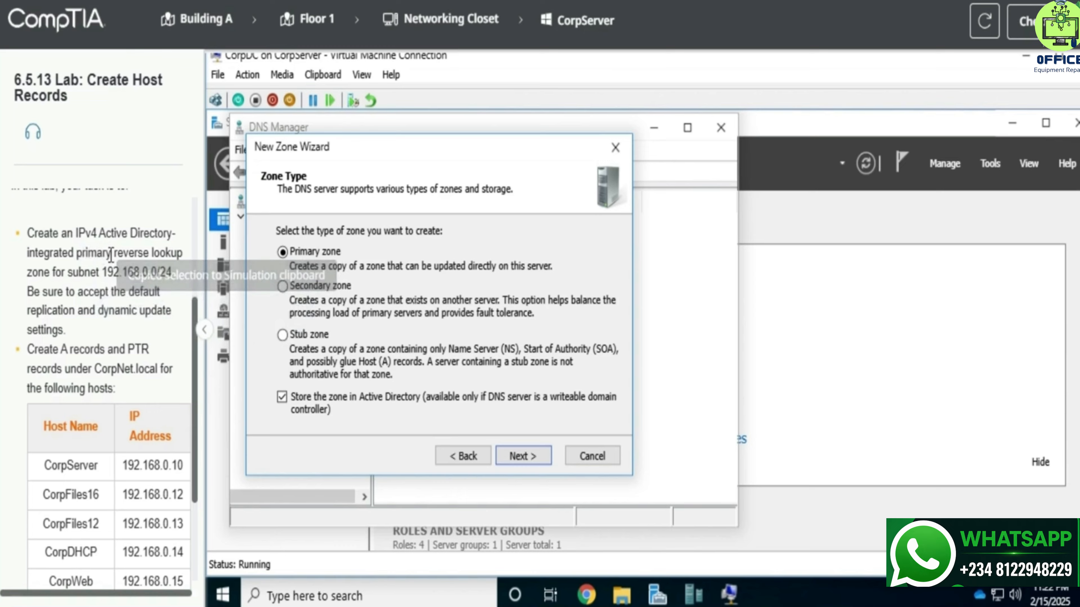
left_click(534, 470)
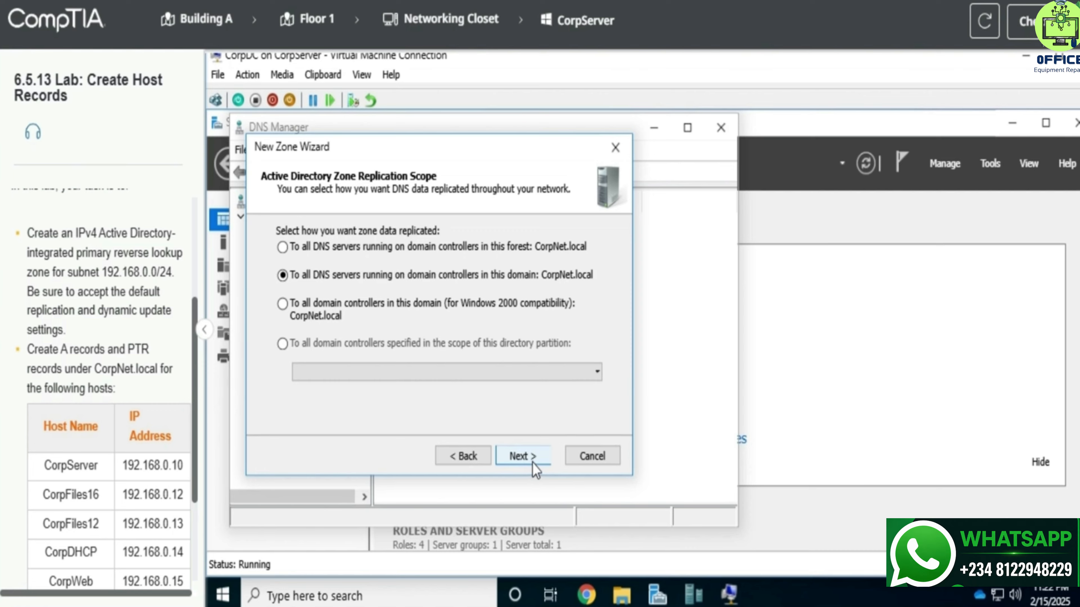
left_click(509, 464)
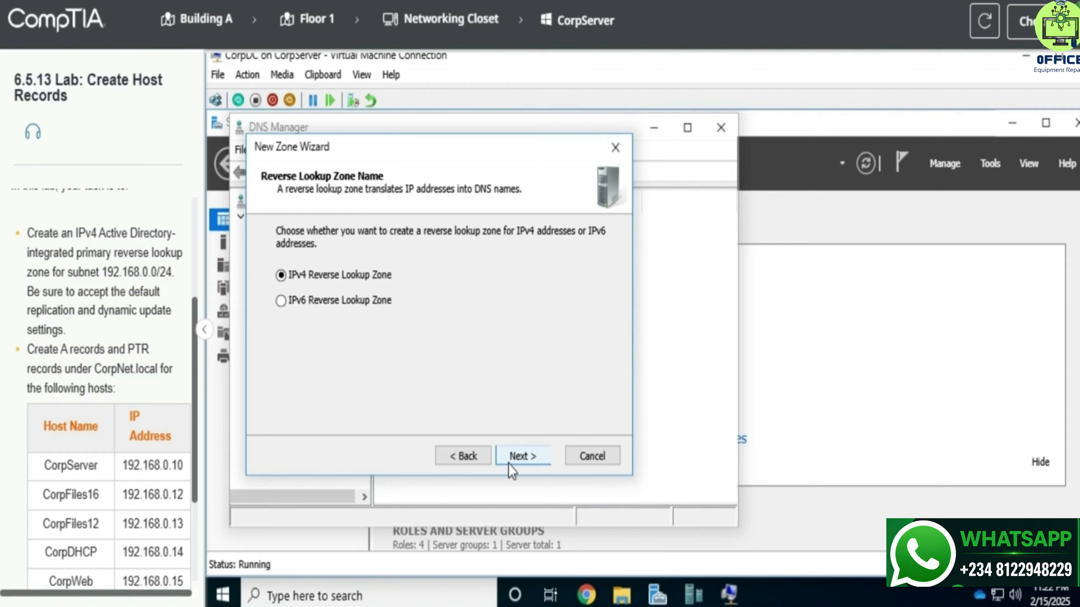
left_click(509, 463)
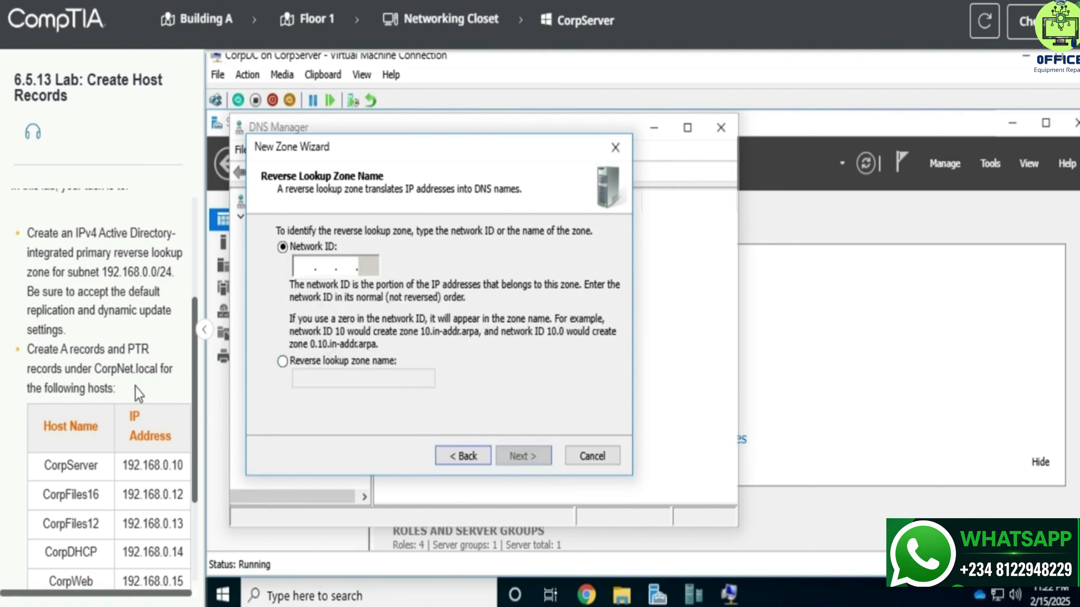
Set the zone's network ID to 192.168.0, accept only secure dynamic updates, and finish creating the reverse lookup zone
scroll(135, 387, "down", 3)
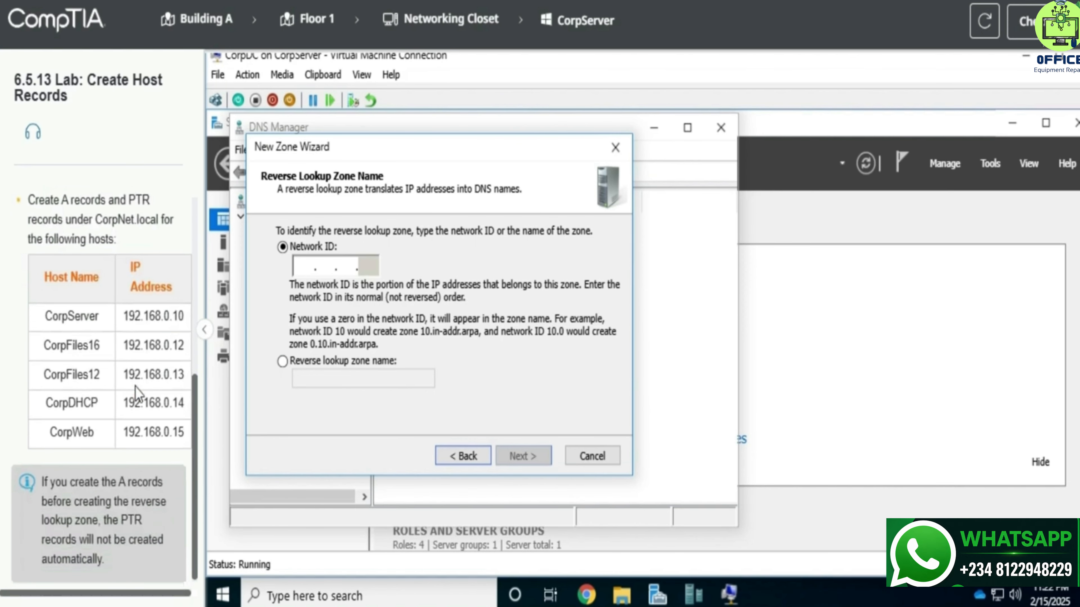
left_click(305, 271)
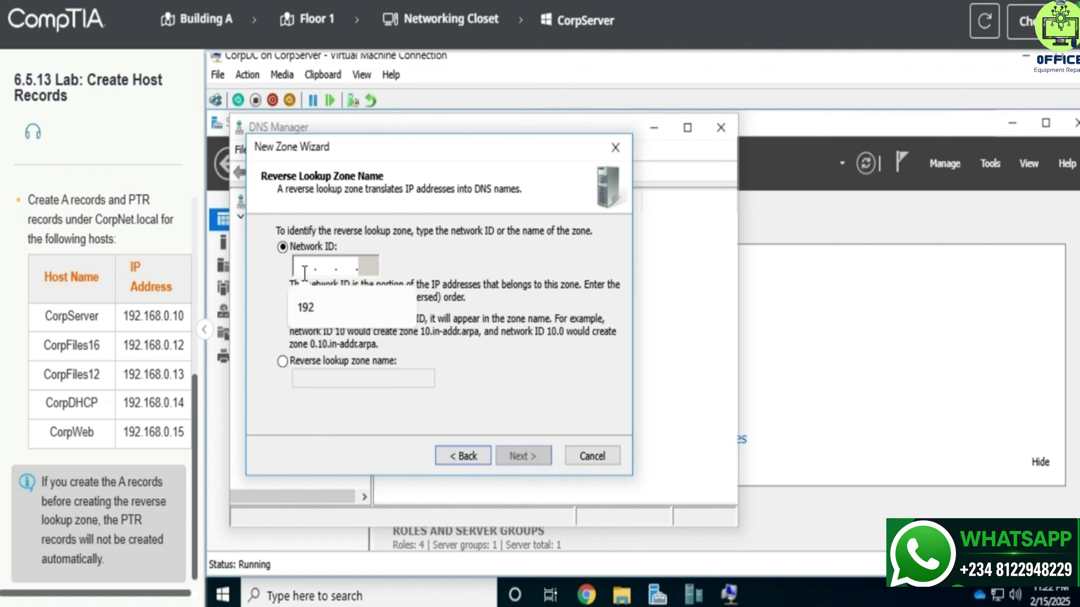
type("192 . 16")
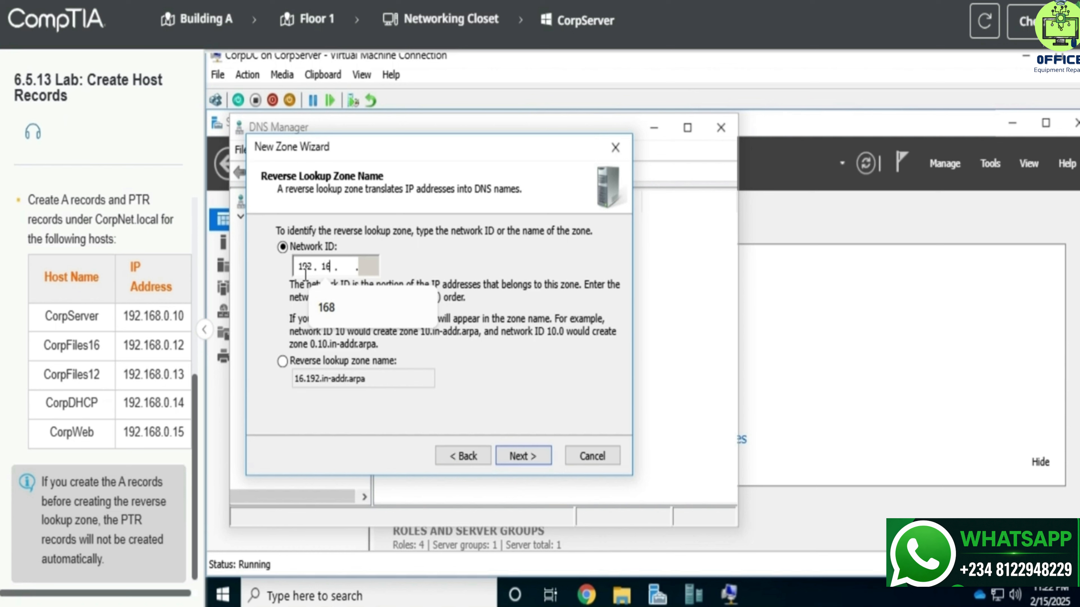
type("8 . ")
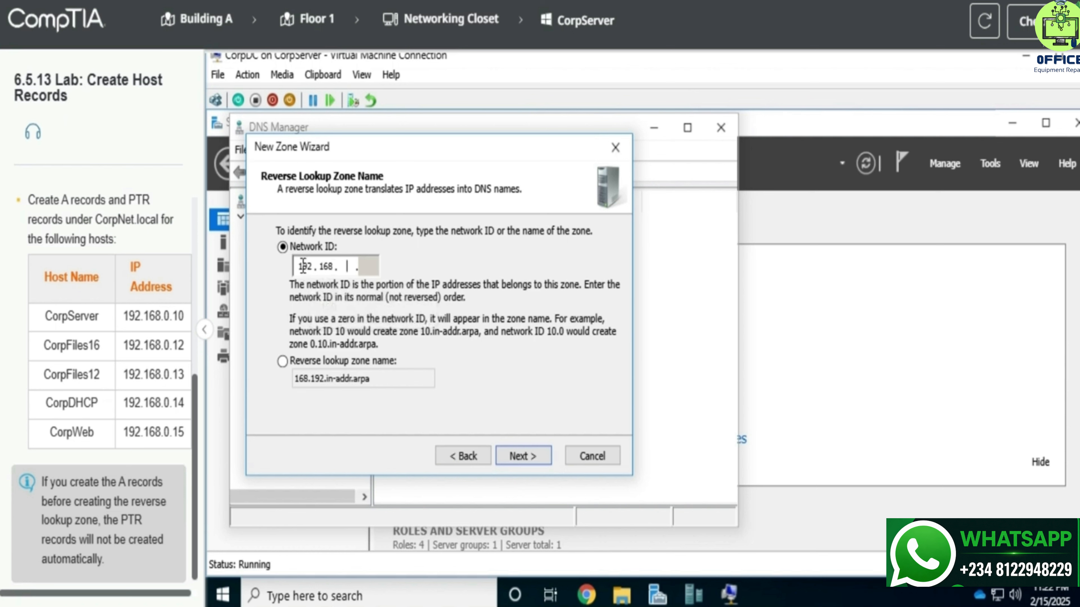
type("0")
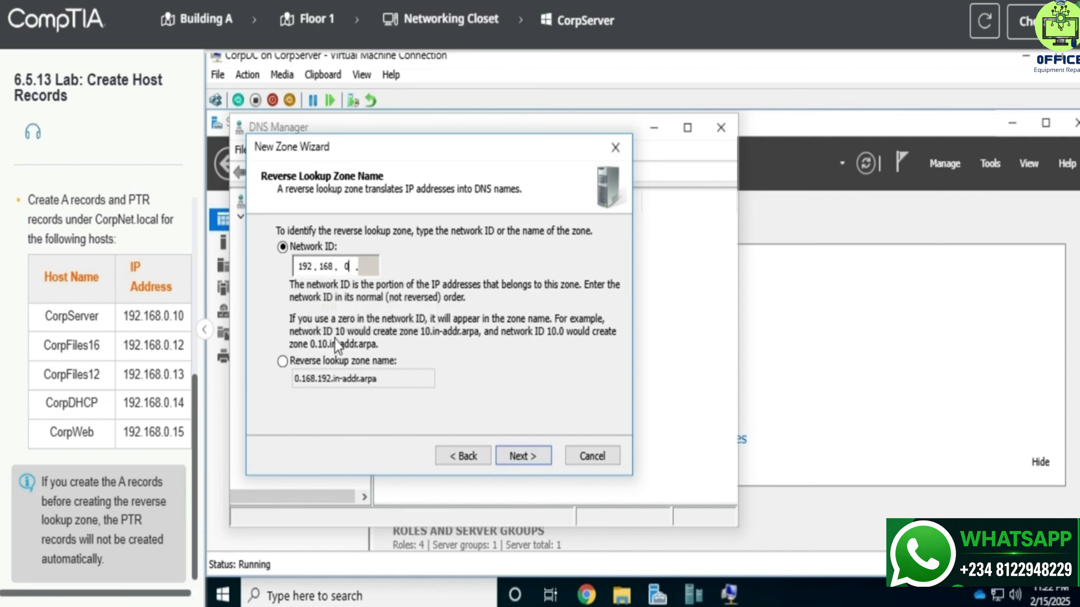
left_click(534, 457)
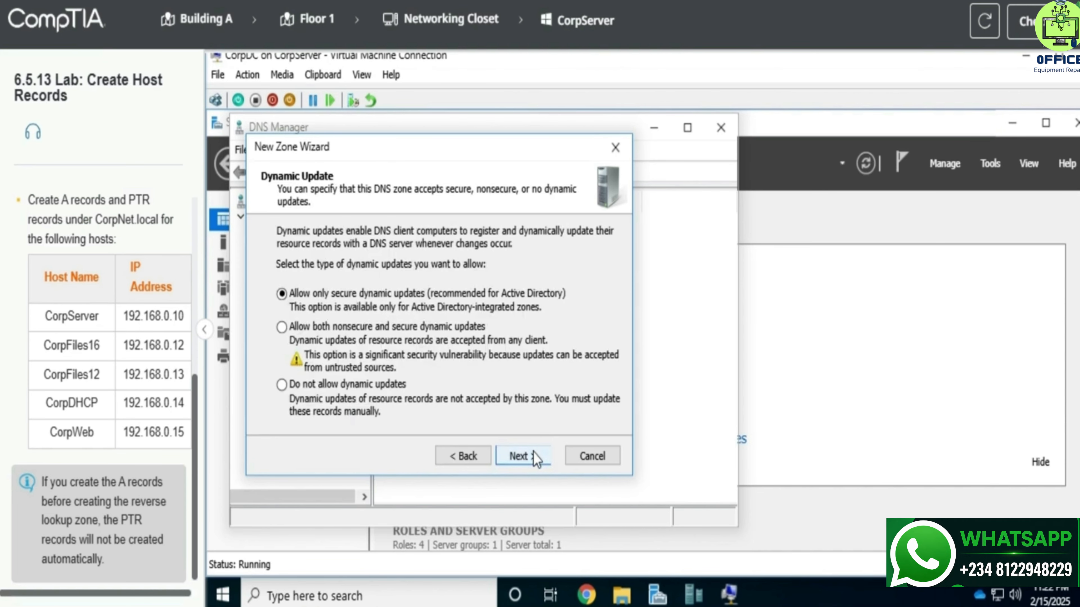
left_click(534, 457)
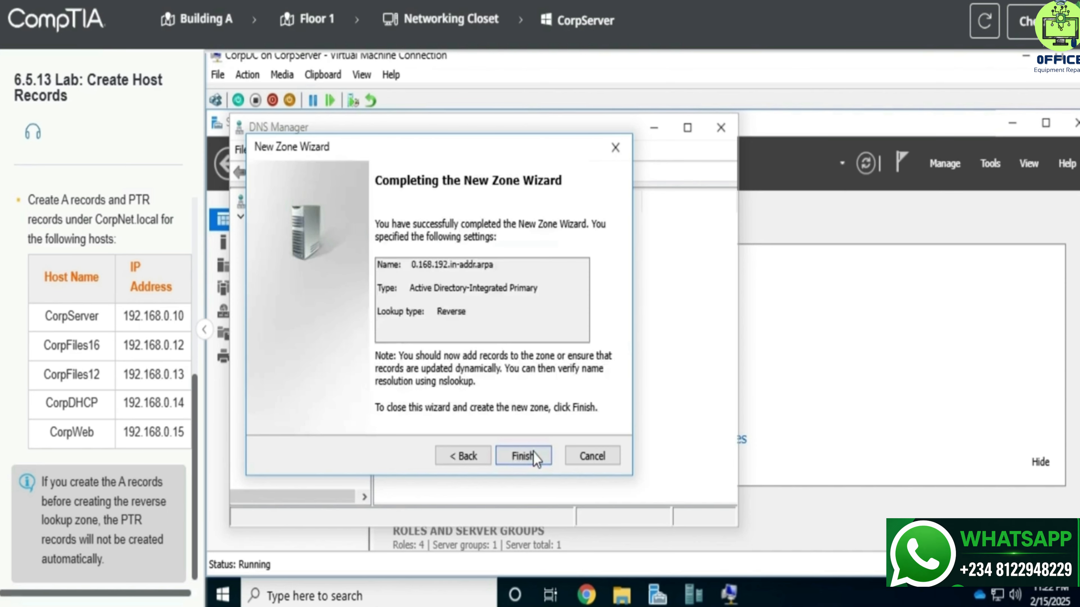
left_click(523, 456)
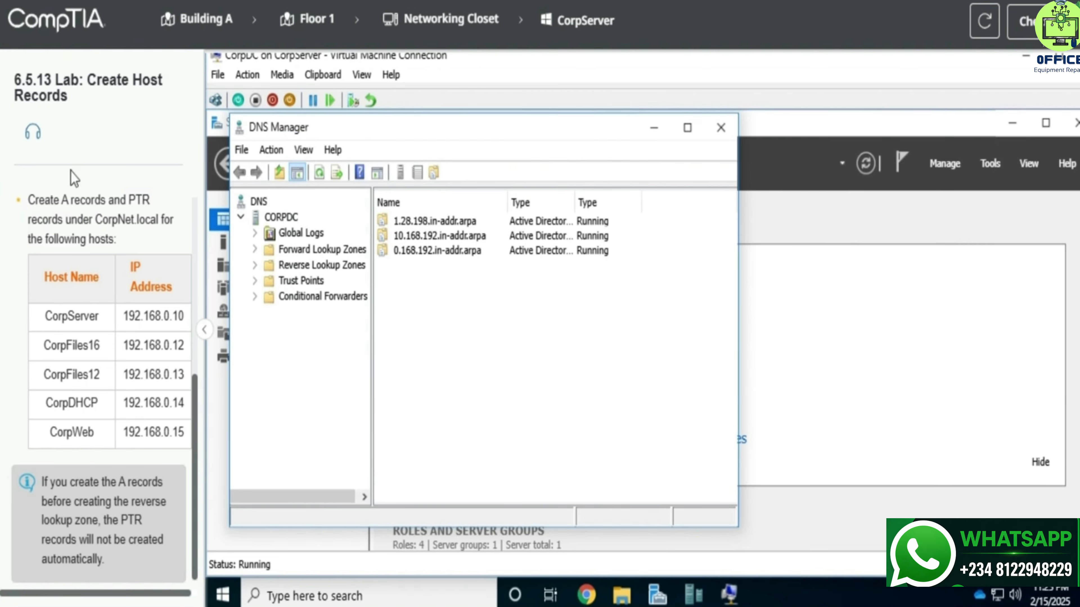
Check the lab's A and PTR record task, list the forward lookup zones, and expand Reverse Lookup Zones on CORPDC
left_click_drag(44, 200, 122, 200)
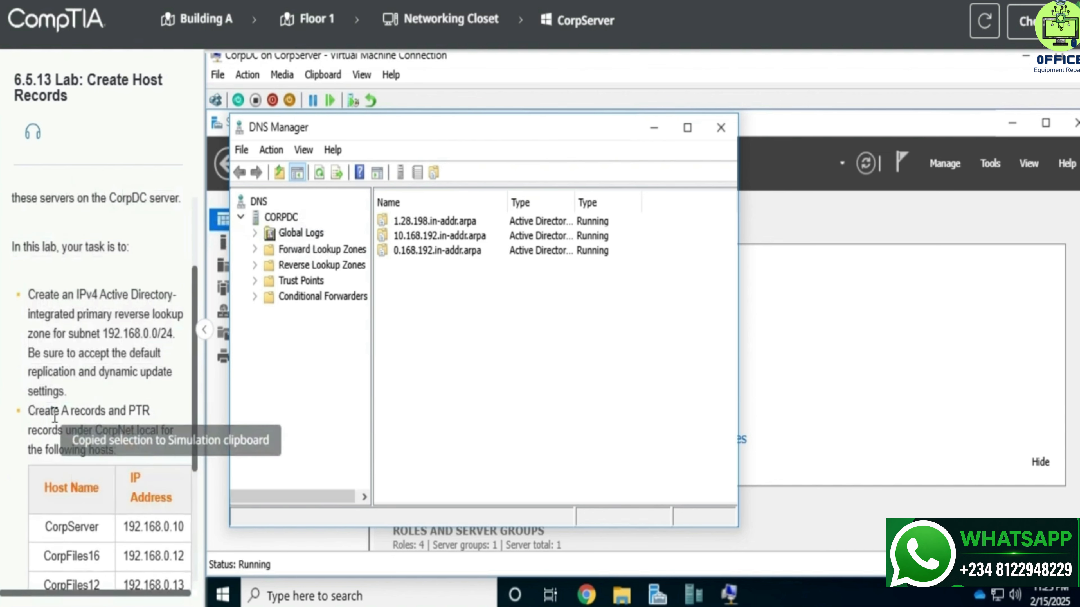
left_click_drag(68, 412, 122, 411)
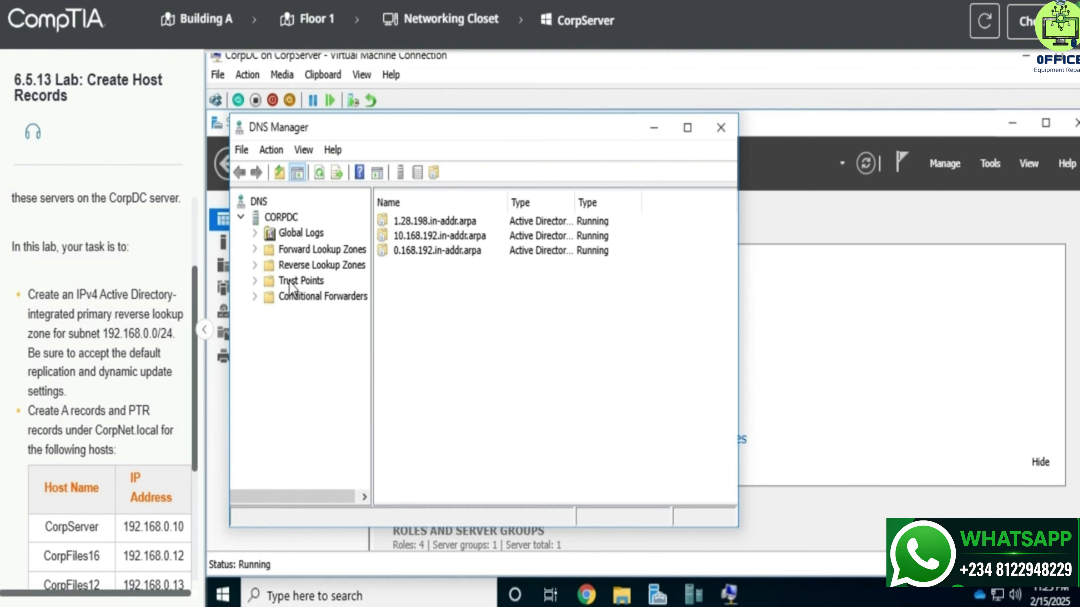
left_click(304, 249)
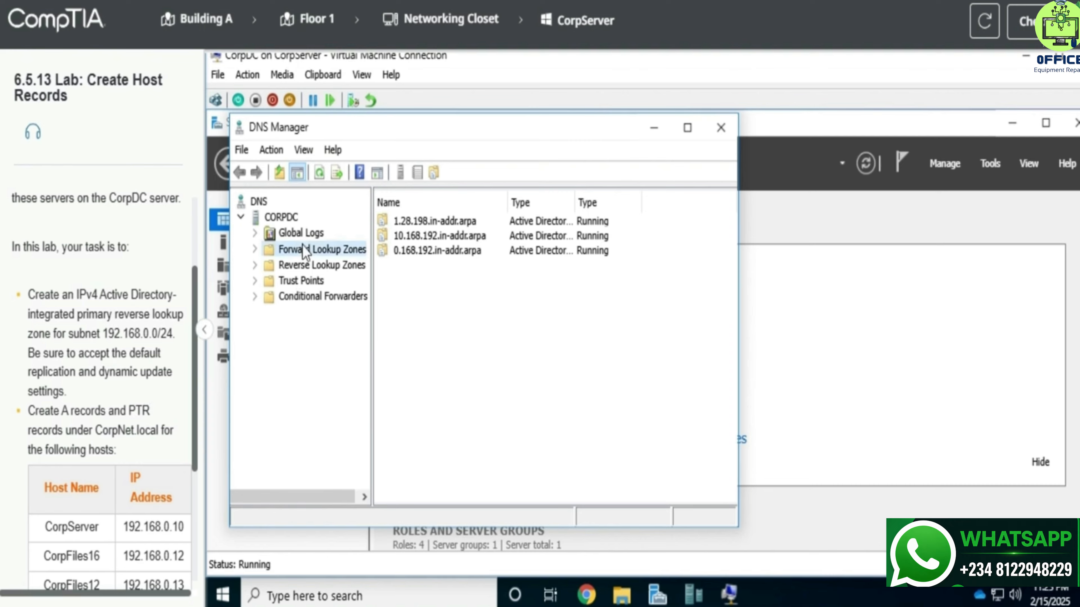
right_click(427, 312)
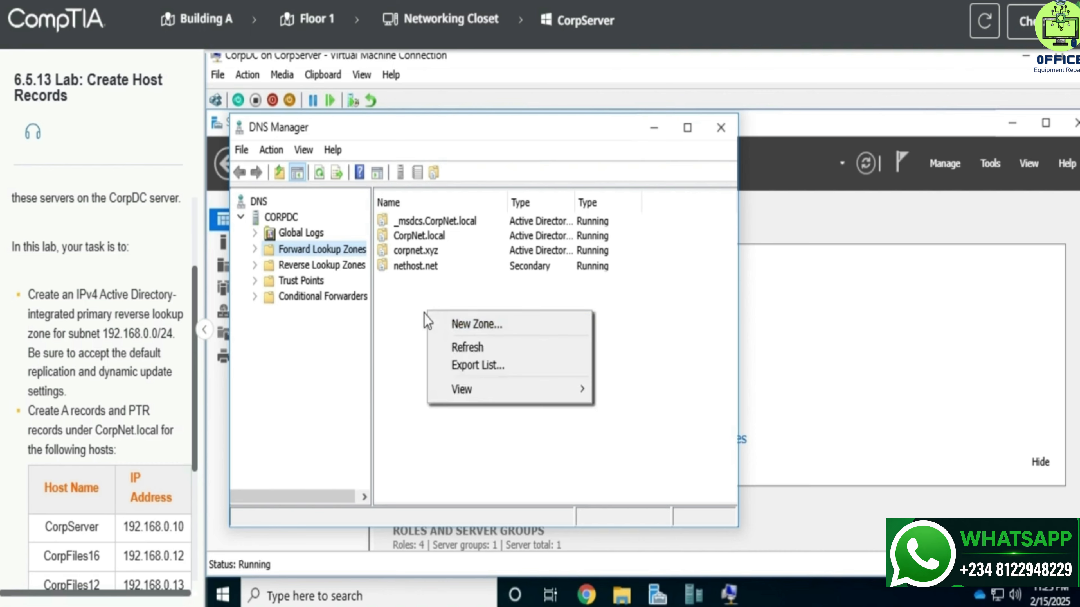
left_click(394, 303)
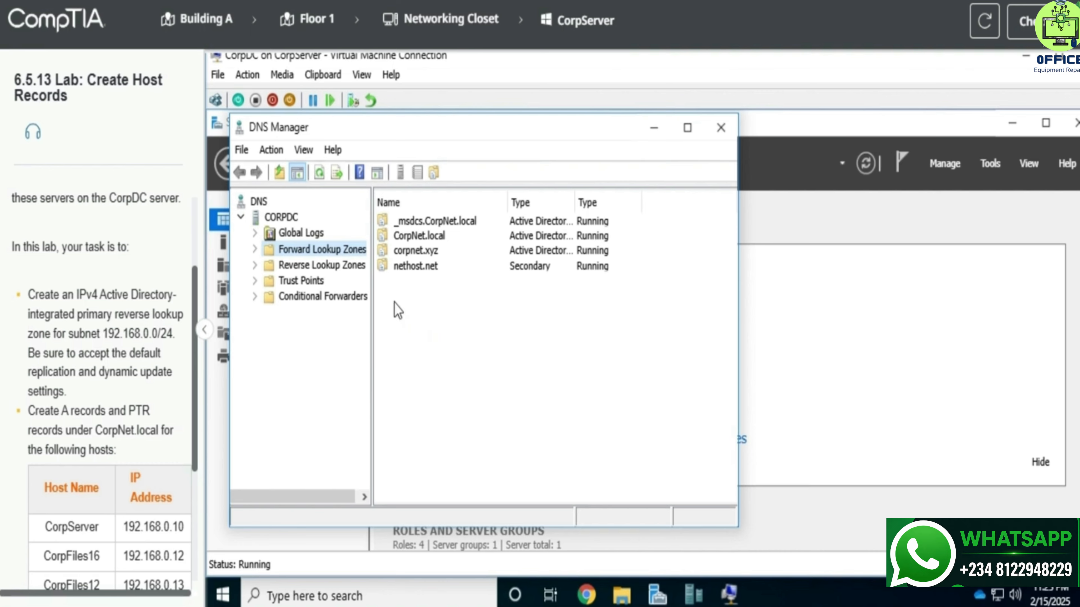
left_click(256, 264)
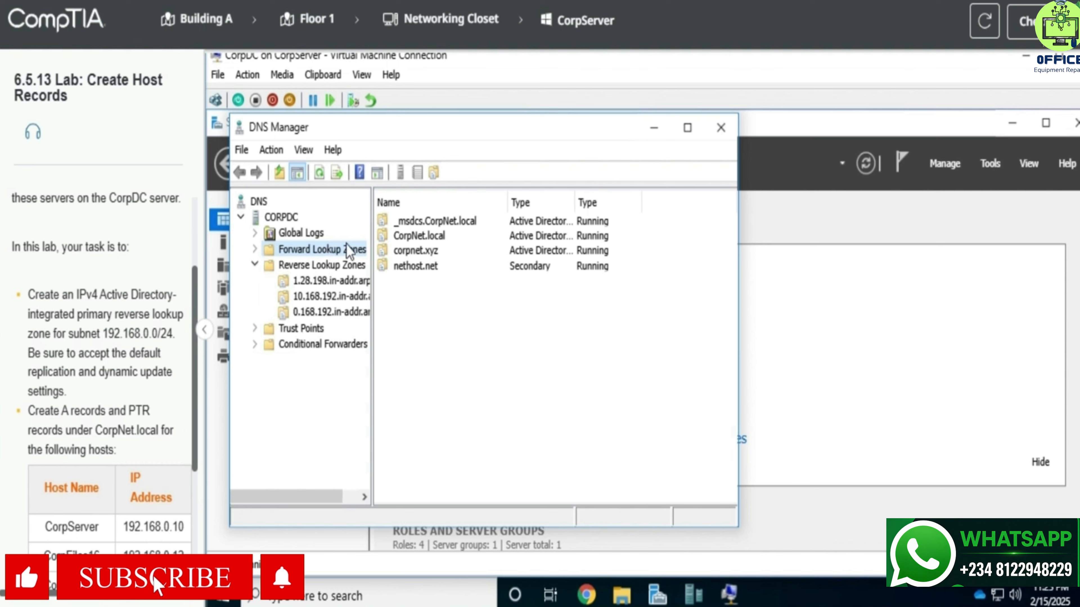
Start a new host (A or AAAA) record in the CorpNet.local forward lookup zone and keep the lab's host table in view
left_click(406, 240)
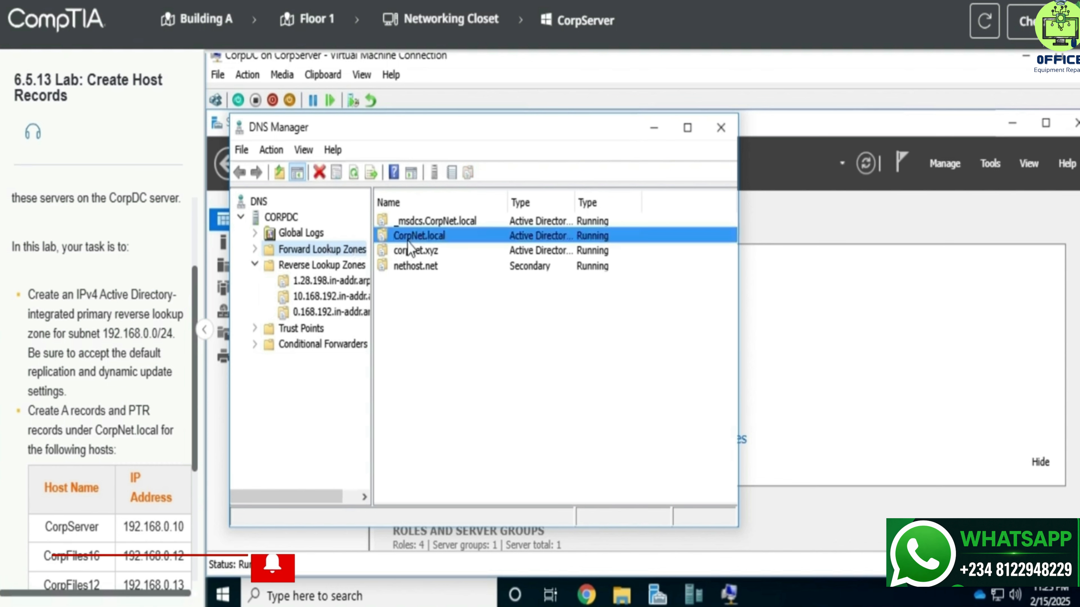
right_click(409, 246)
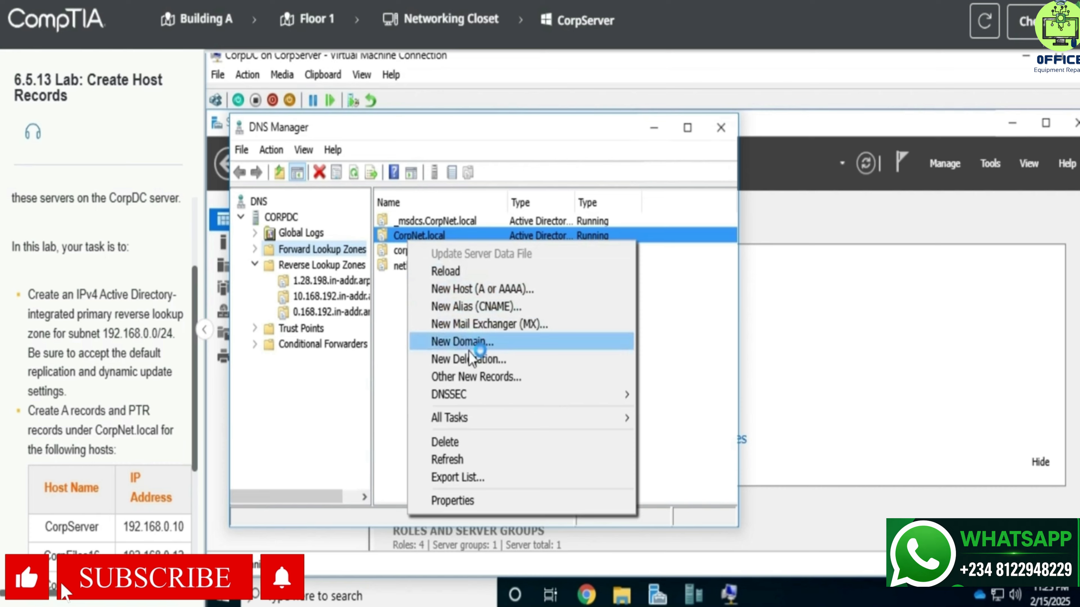
left_click(476, 377)
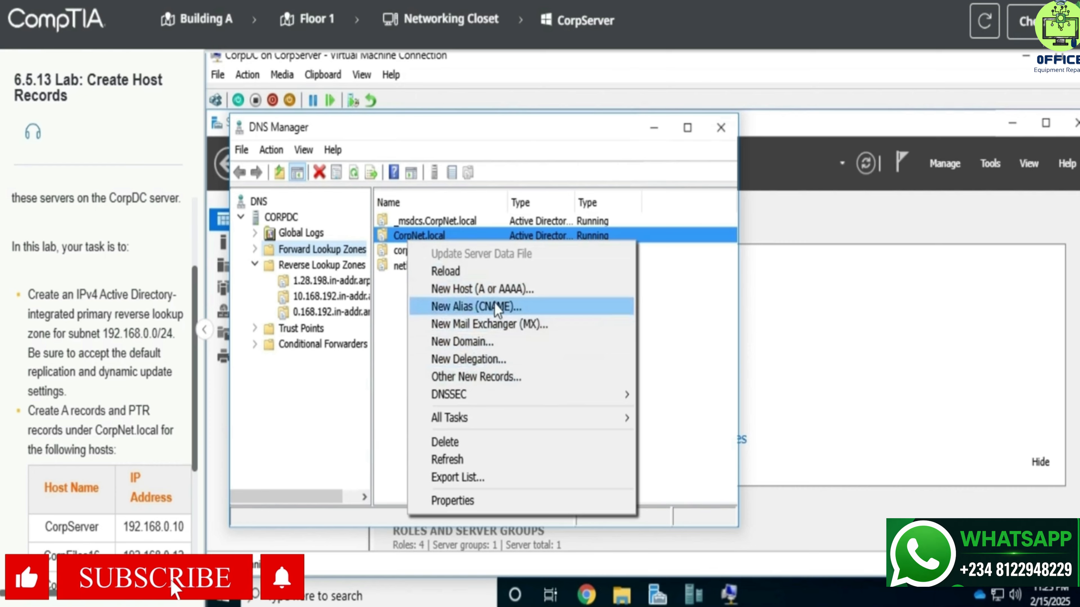
left_click(498, 294)
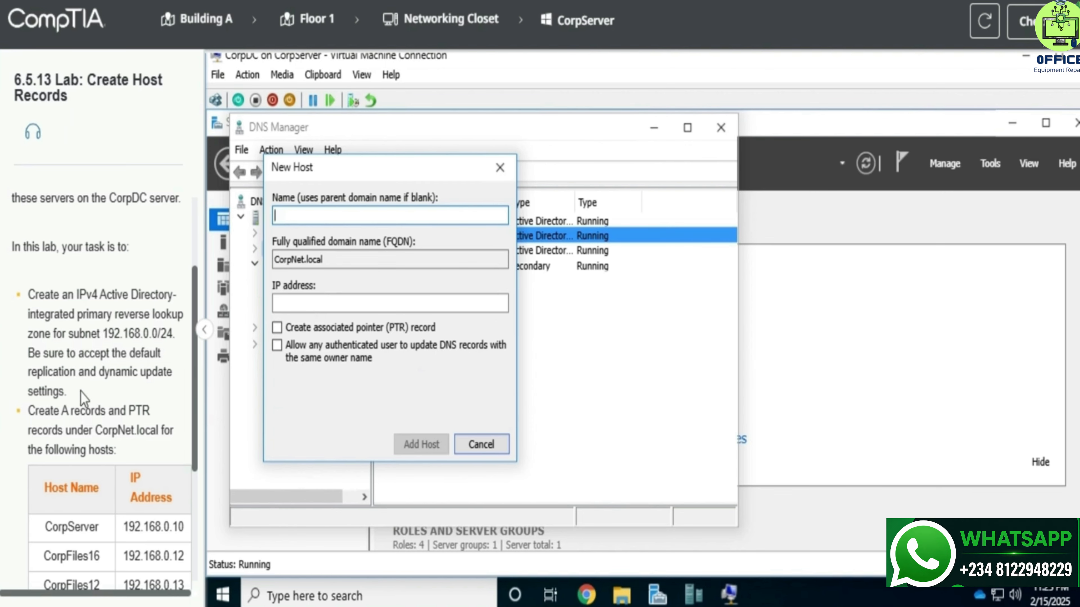
scroll(83, 397, "down", 2)
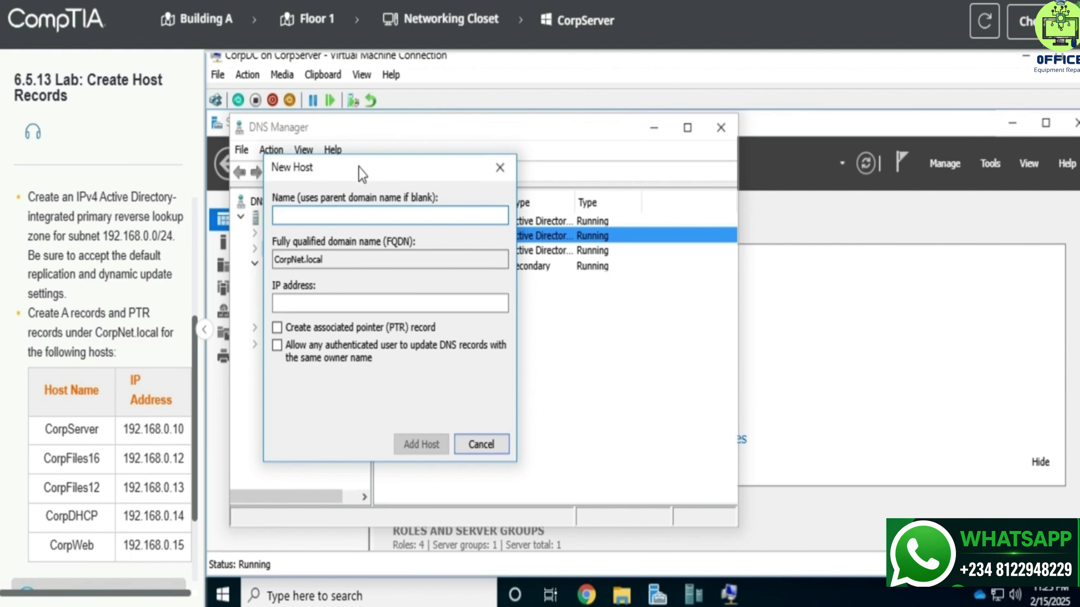
left_click_drag(361, 168, 659, 249)
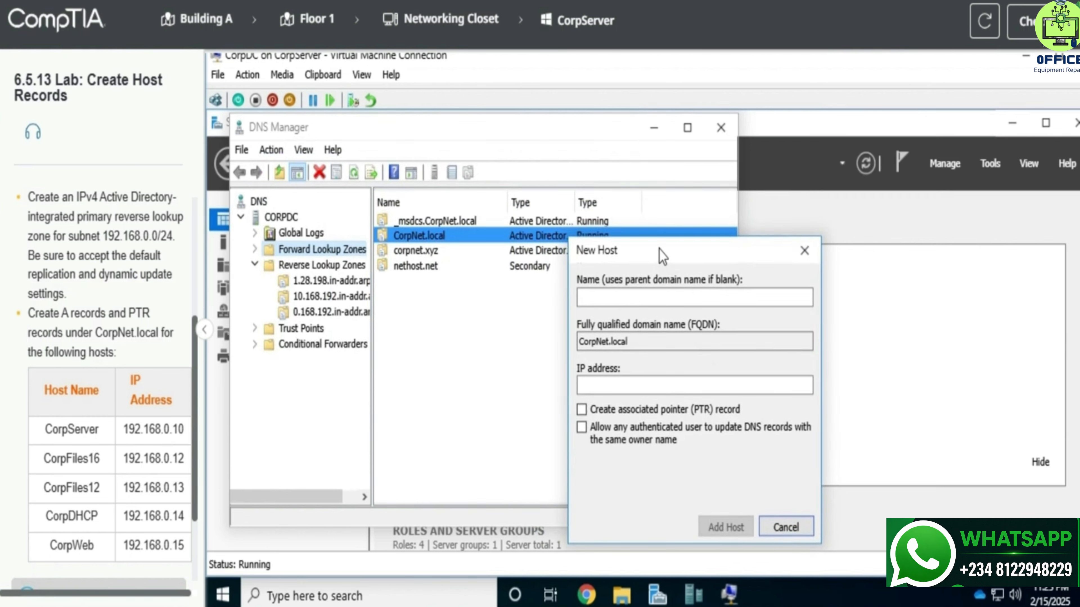
Add the host record CorpServer with IP address 192.168.0.10 and an associated pointer (PTR) record
left_click(666, 298)
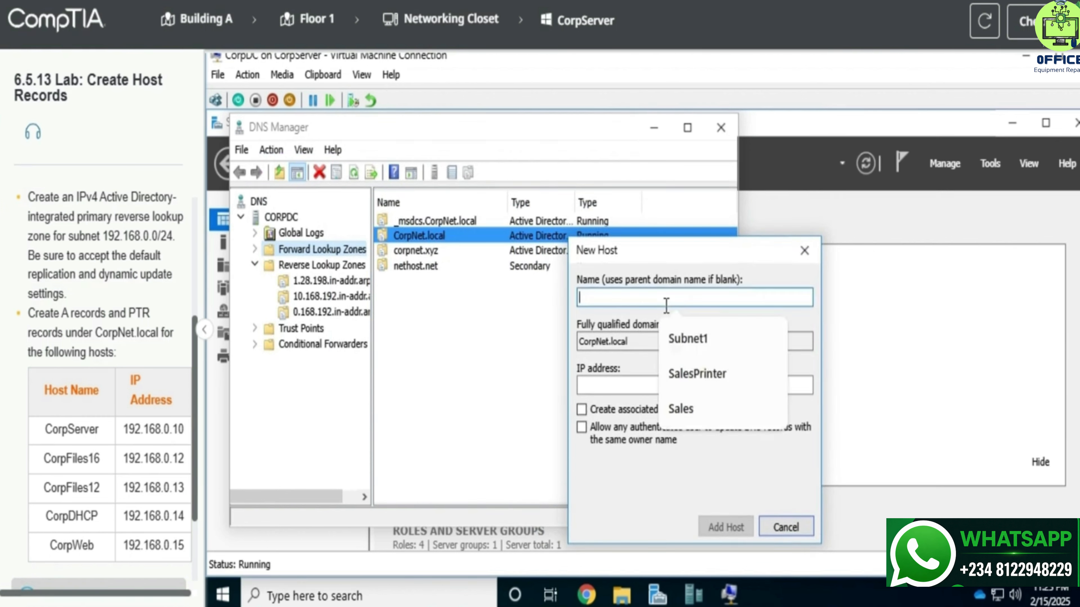
type("Corp")
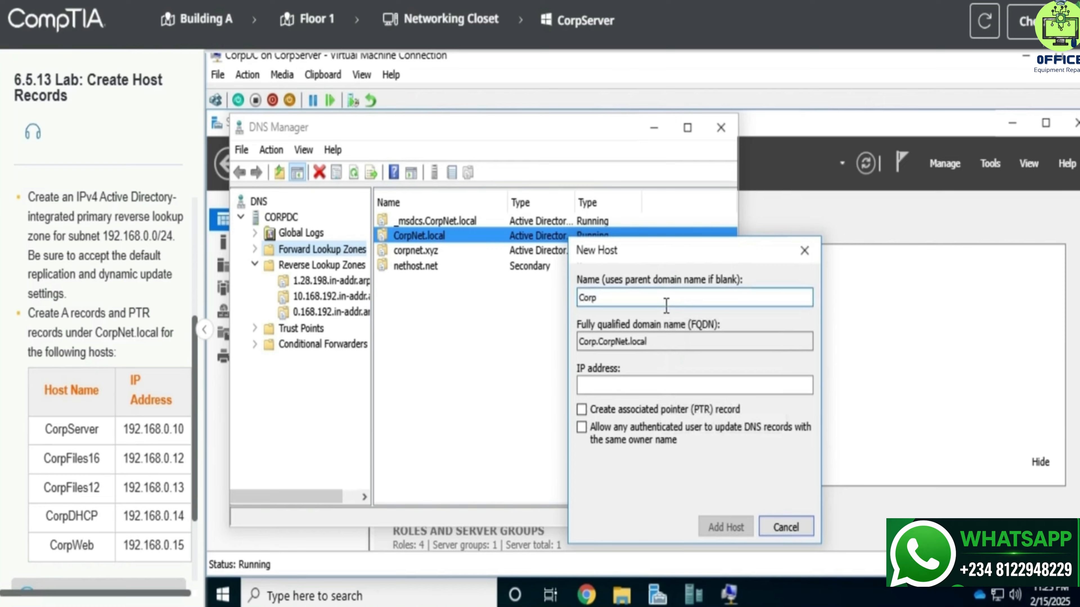
type("Server")
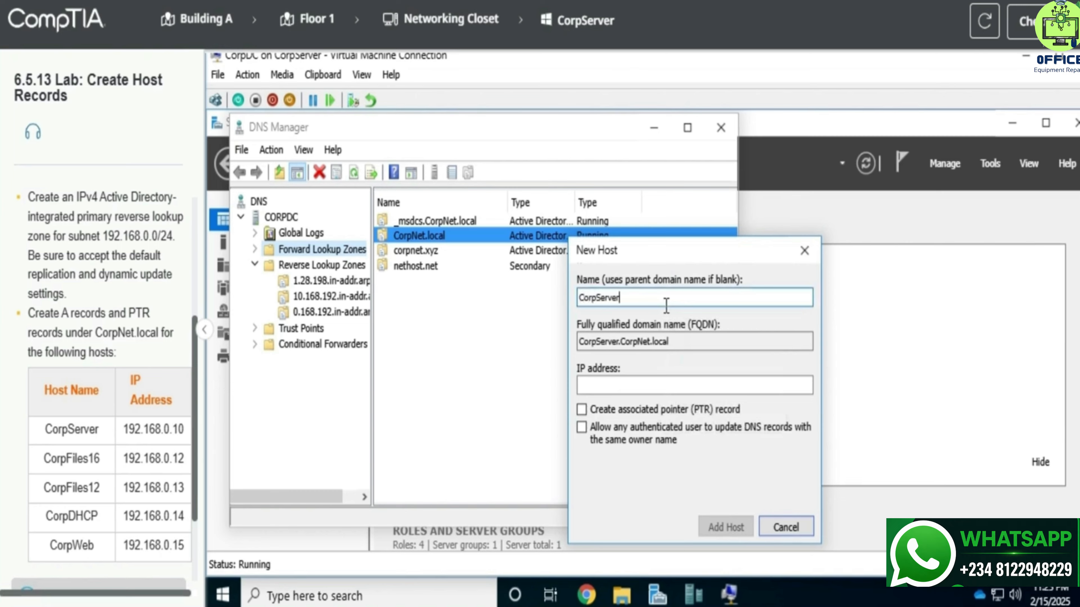
left_click(643, 382)
type("19")
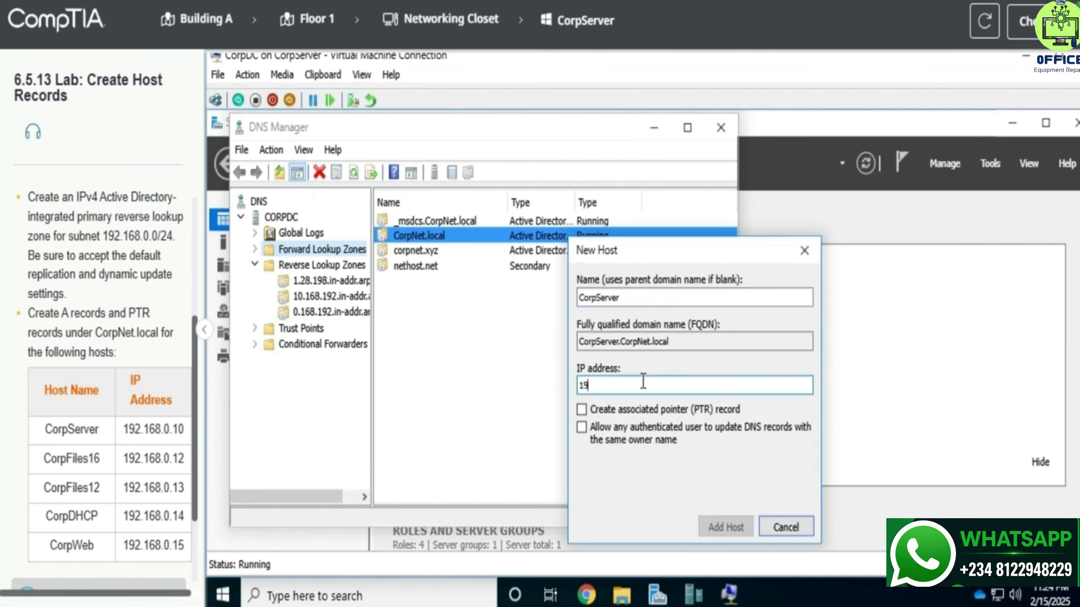
type("2.168.0.10")
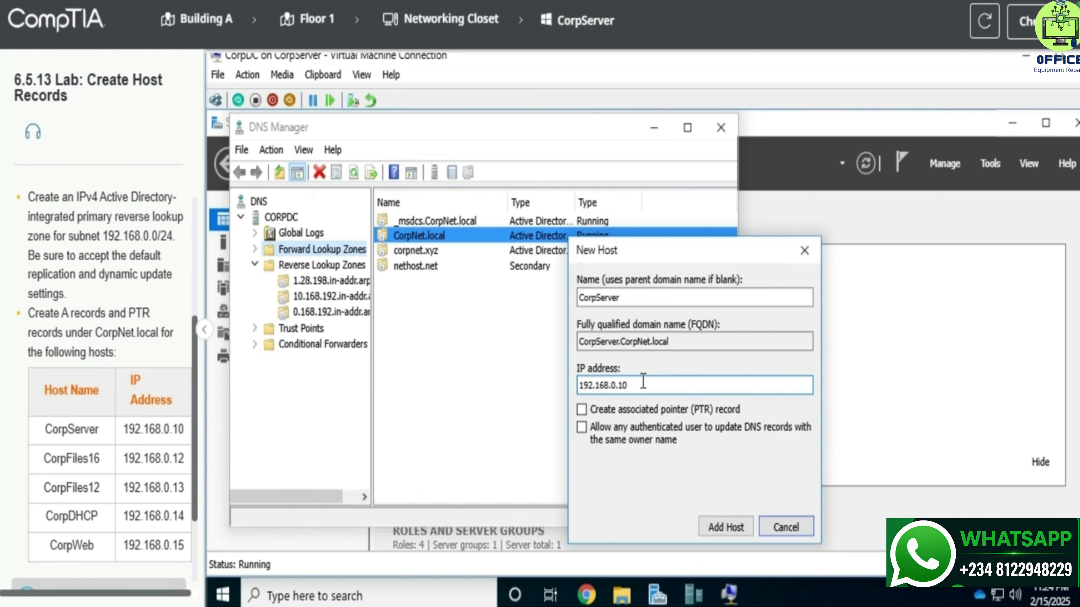
left_click(633, 411)
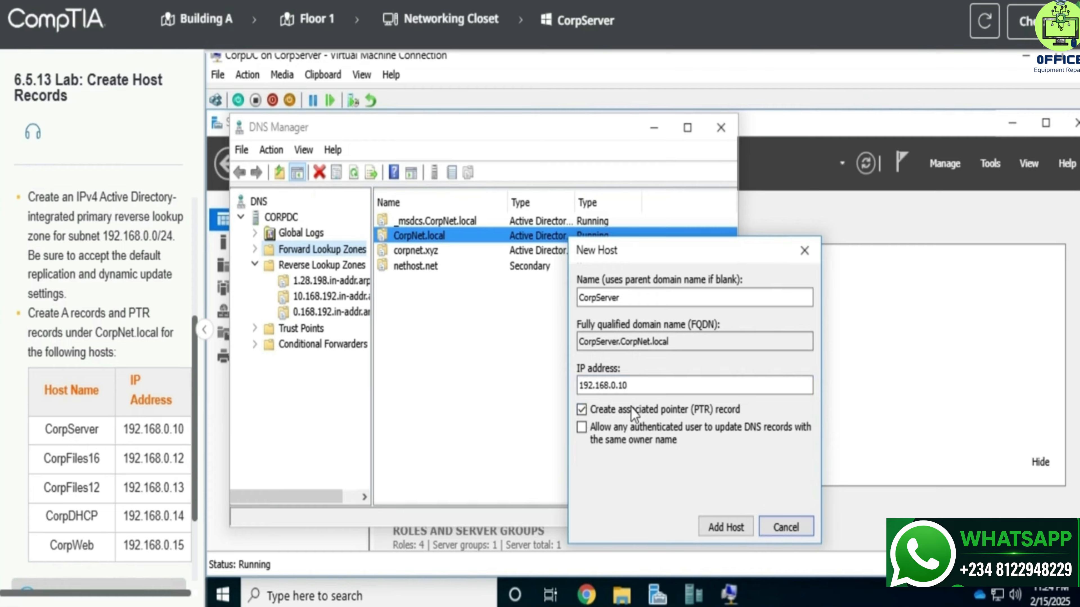
left_click(725, 527)
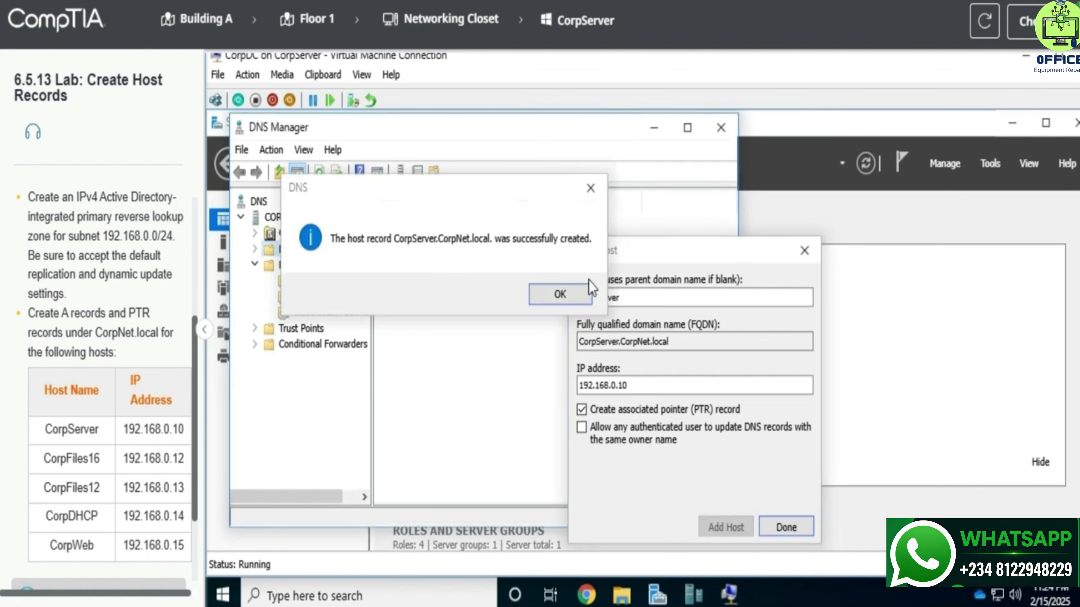
left_click(561, 294)
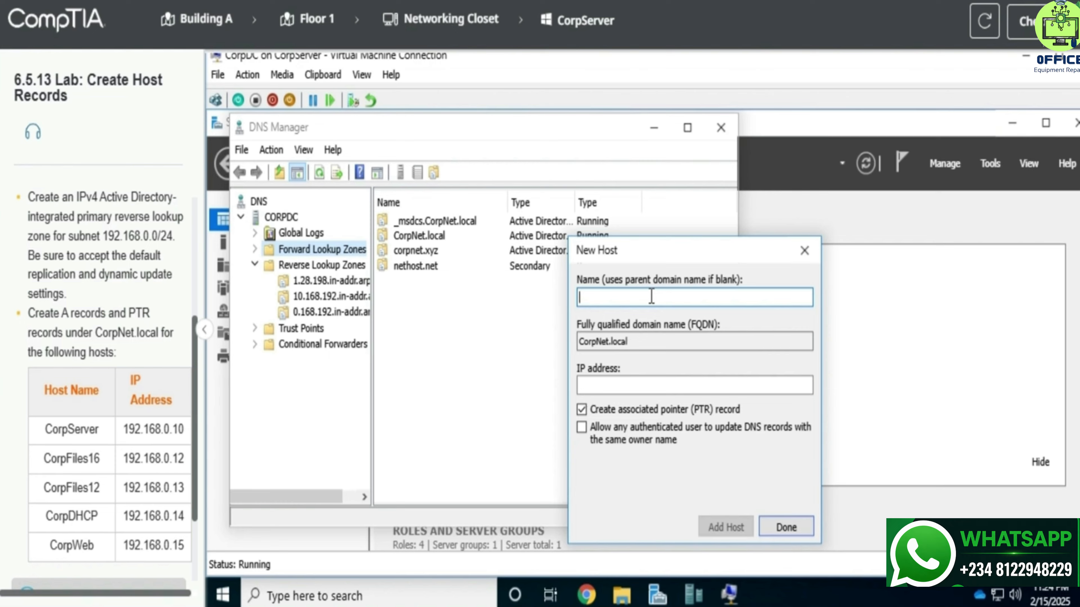
Add the host record CorpFiles16 with IP address 192.168.0.12, keeping the associated PTR record option on
type("CorpFiles16")
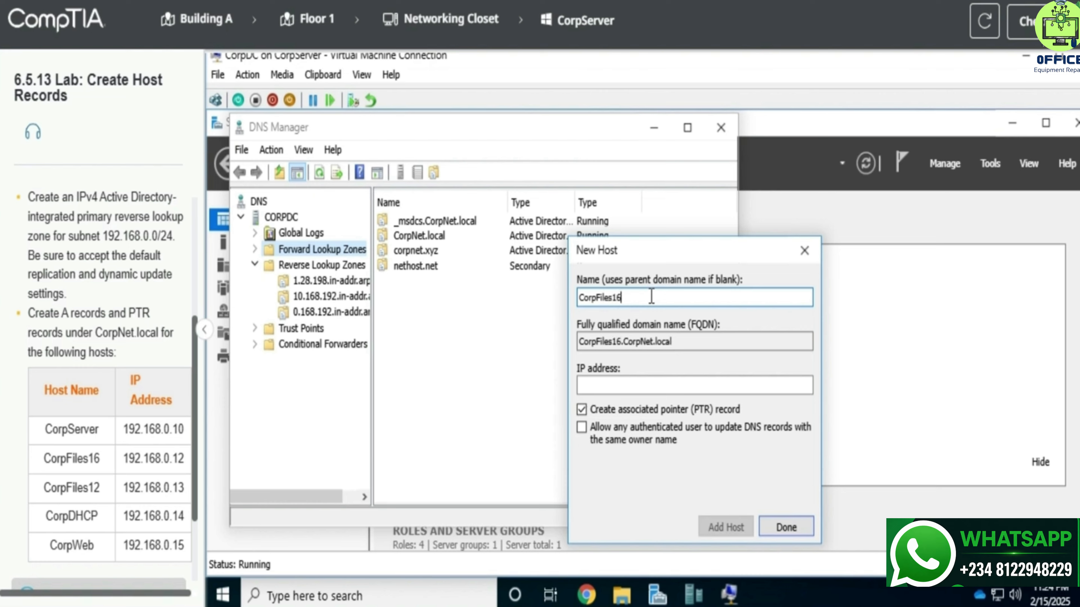
left_click(617, 384)
type("192")
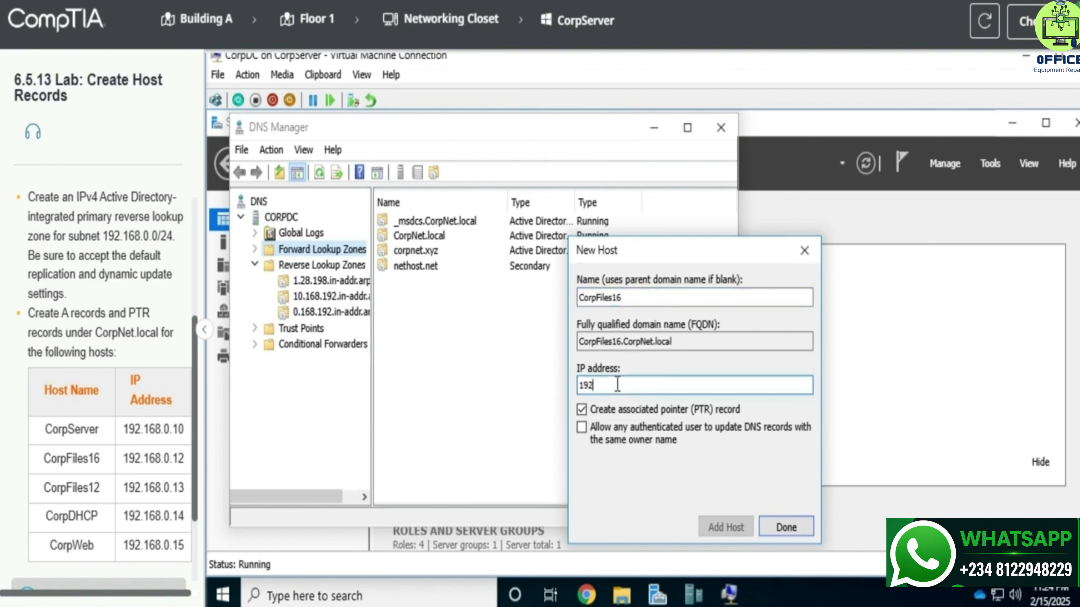
type(".168.0.12")
key("Return")
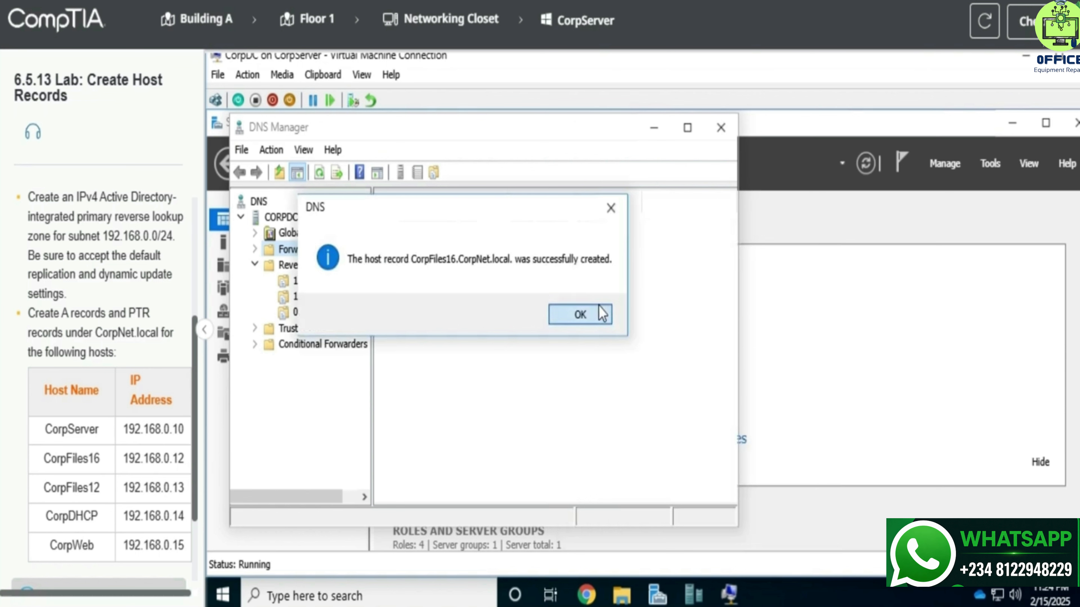
left_click(600, 314)
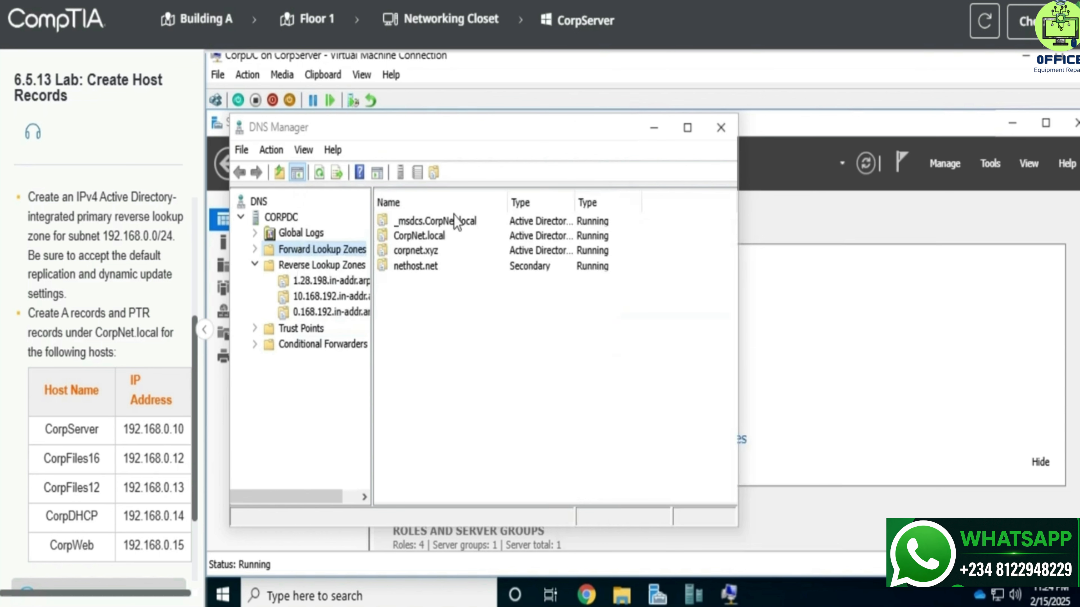
Reopen the New Host form for the CorpNet.local zone
left_click(440, 234)
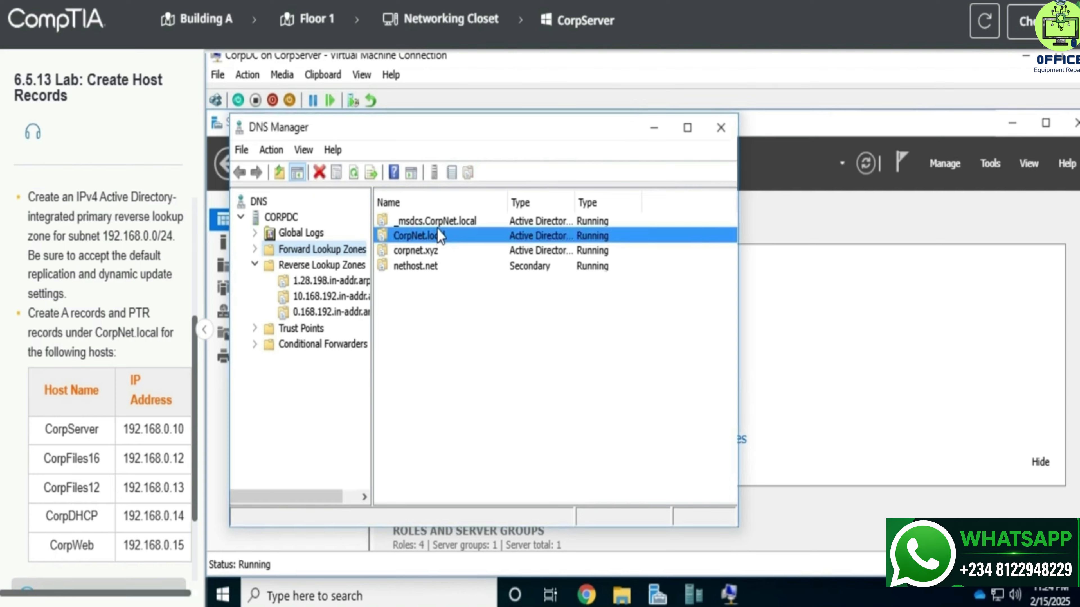
right_click(437, 226)
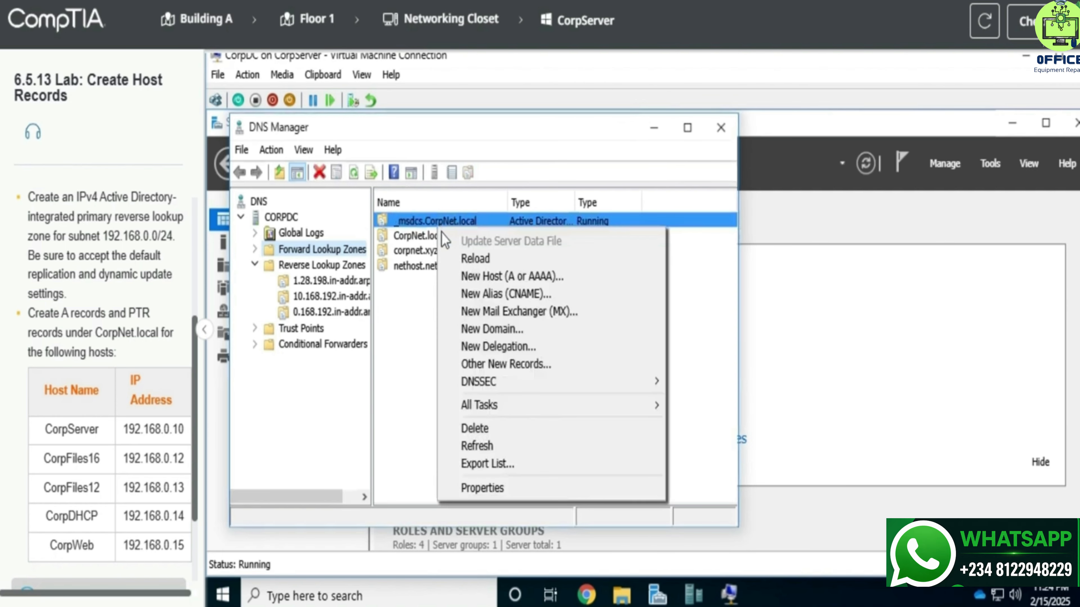
key("Escape")
left_click(436, 238)
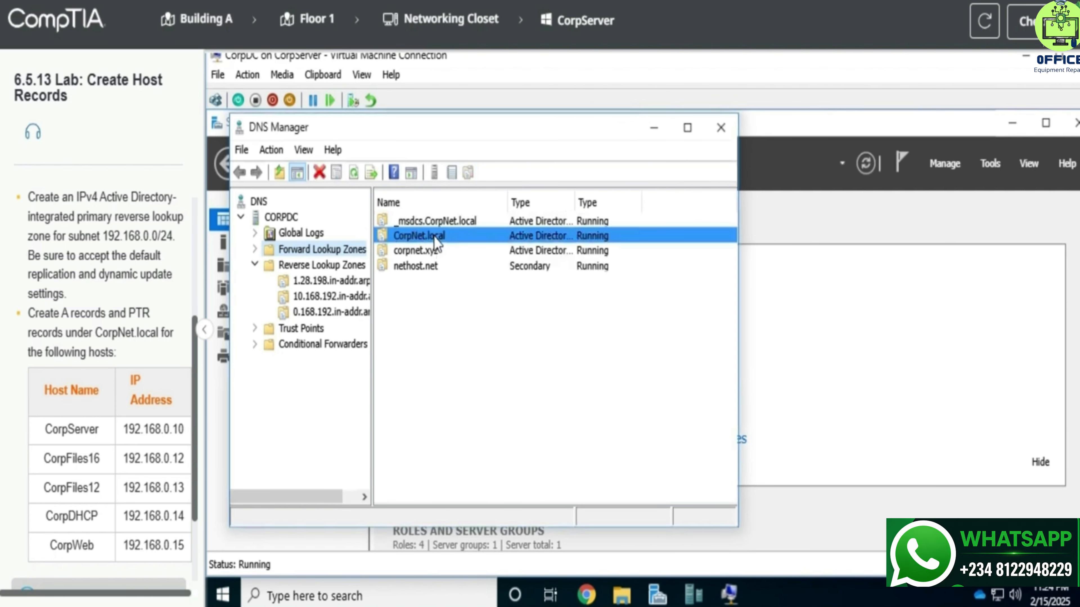
right_click(436, 239)
left_click(486, 286)
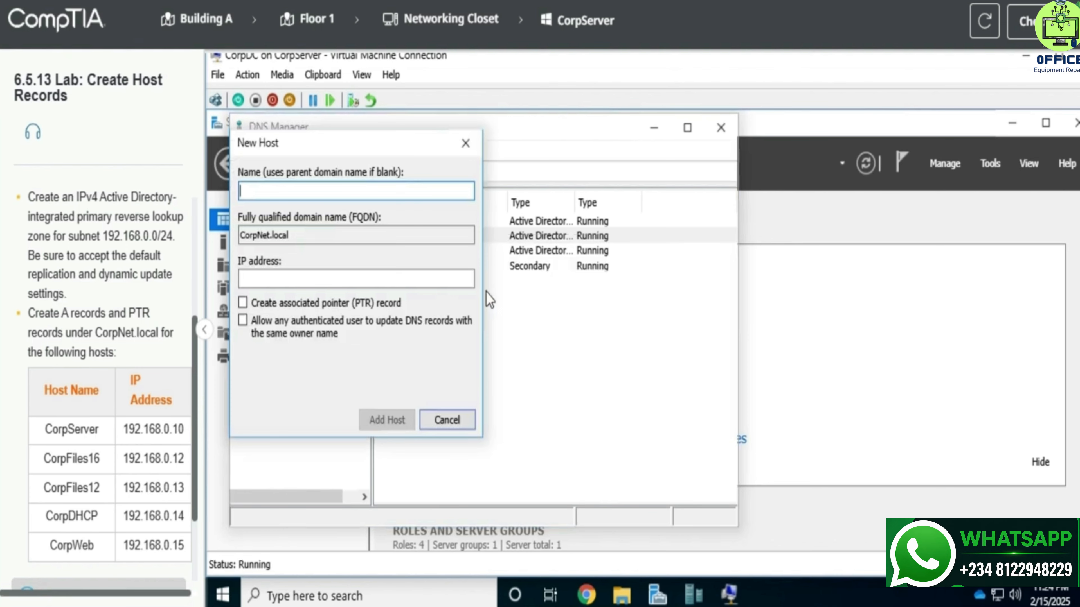
Add the host record CorpFiles12 with IP address 192.168.0.13 and an associated pointer (PTR) record
type("CorpF")
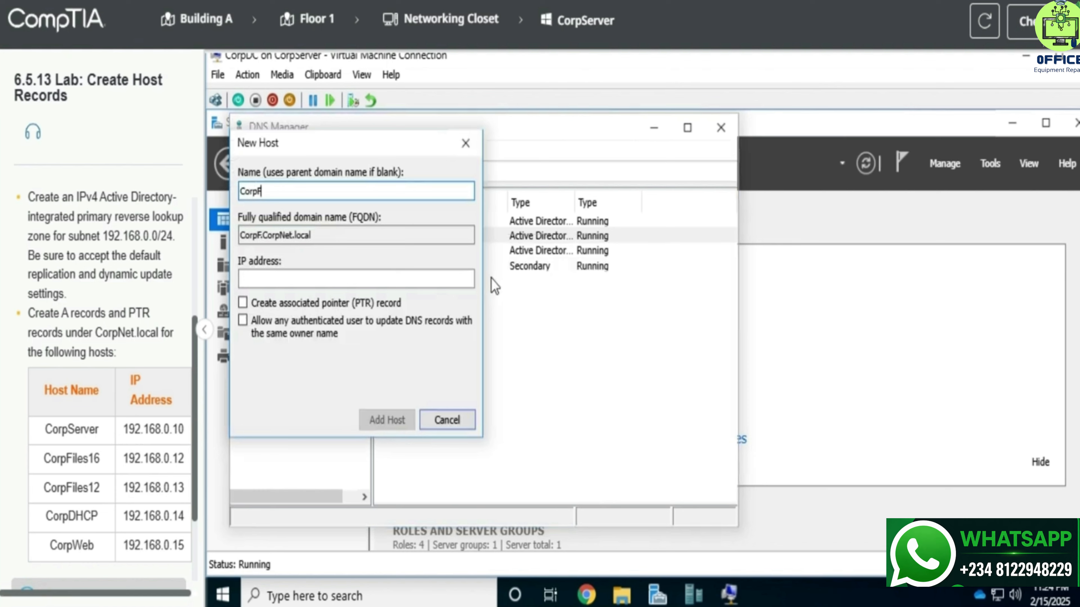
type("iles12")
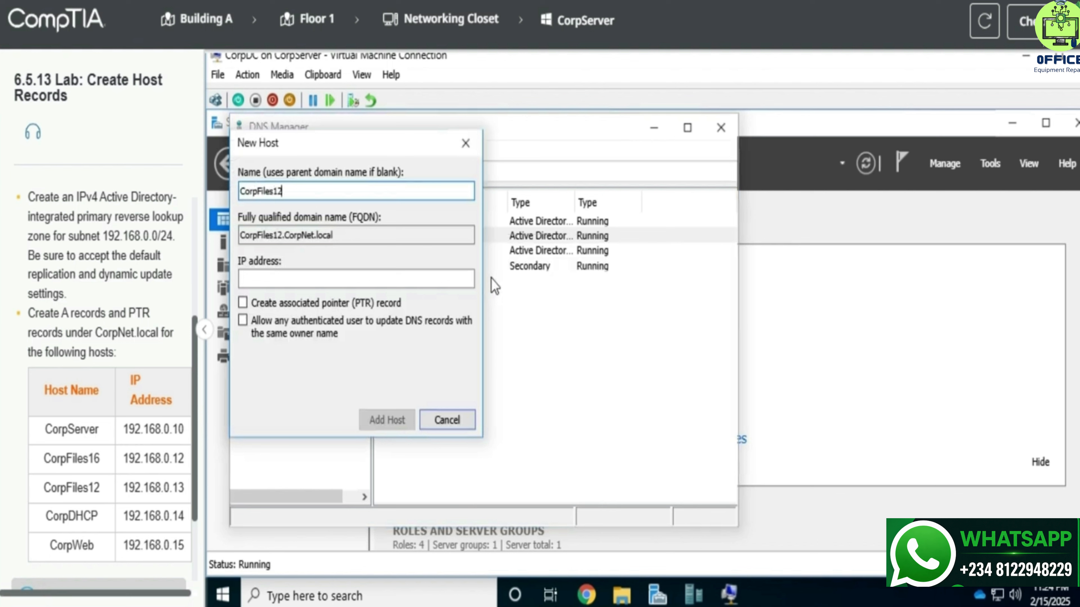
left_click(419, 282)
type("192.1")
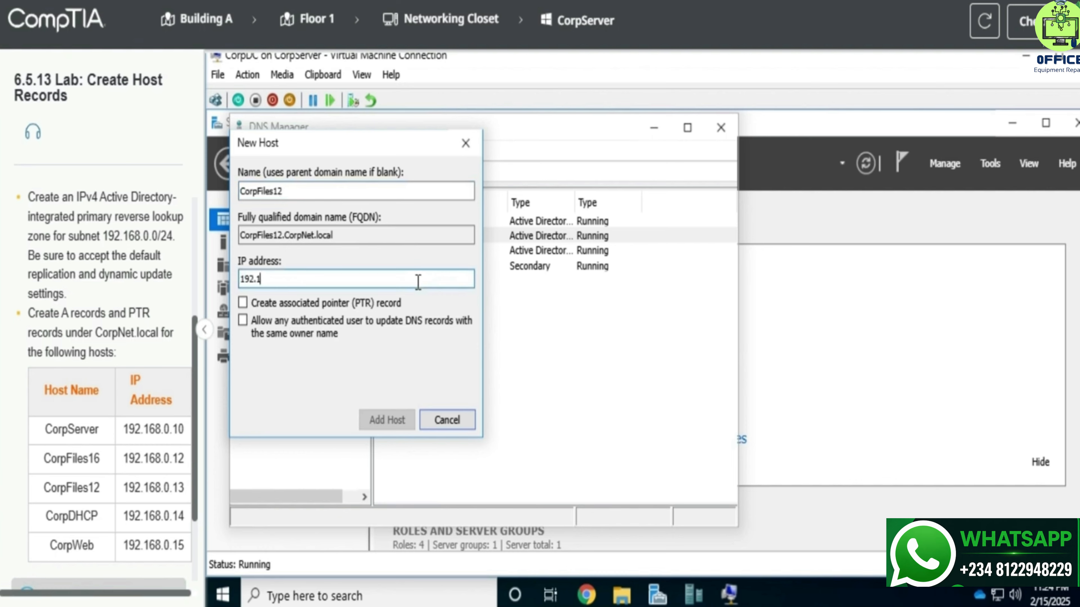
type("68.0.12")
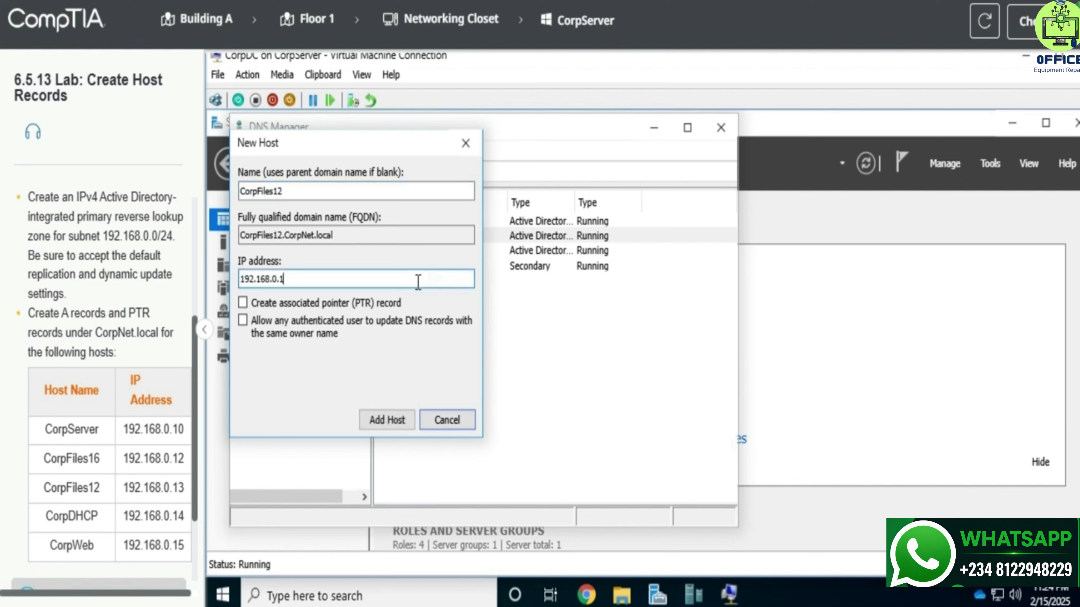
key("BackSpace")
type("3")
left_click(367, 308)
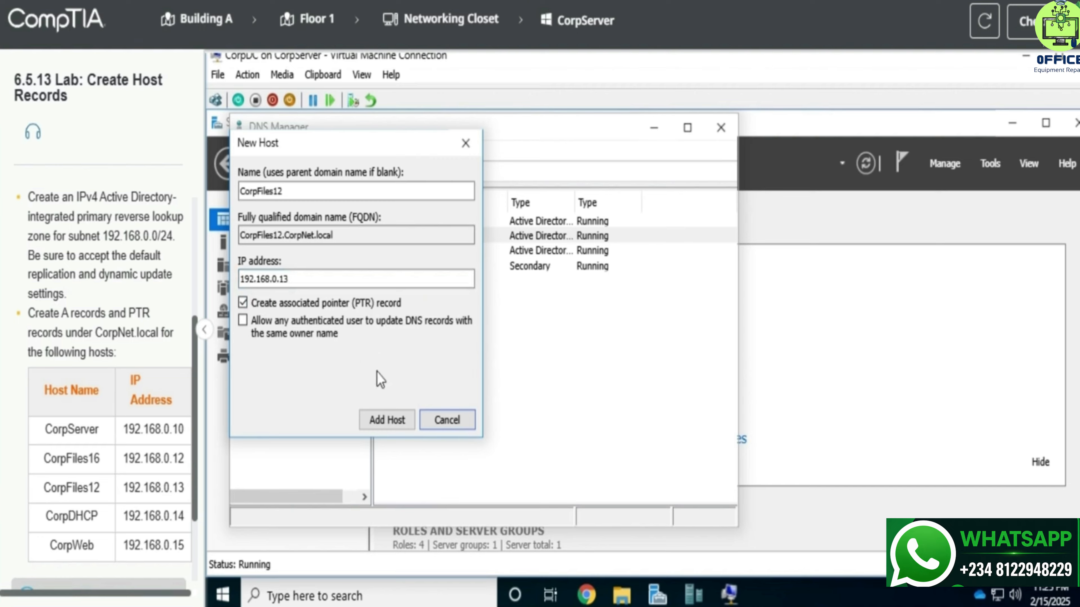
left_click(403, 429)
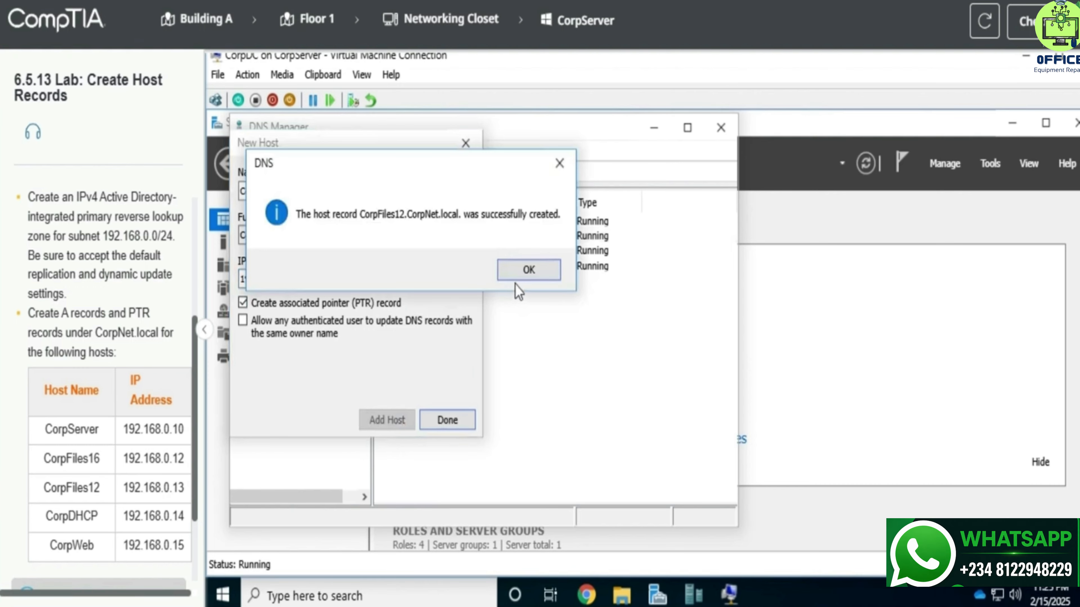
left_click(530, 268)
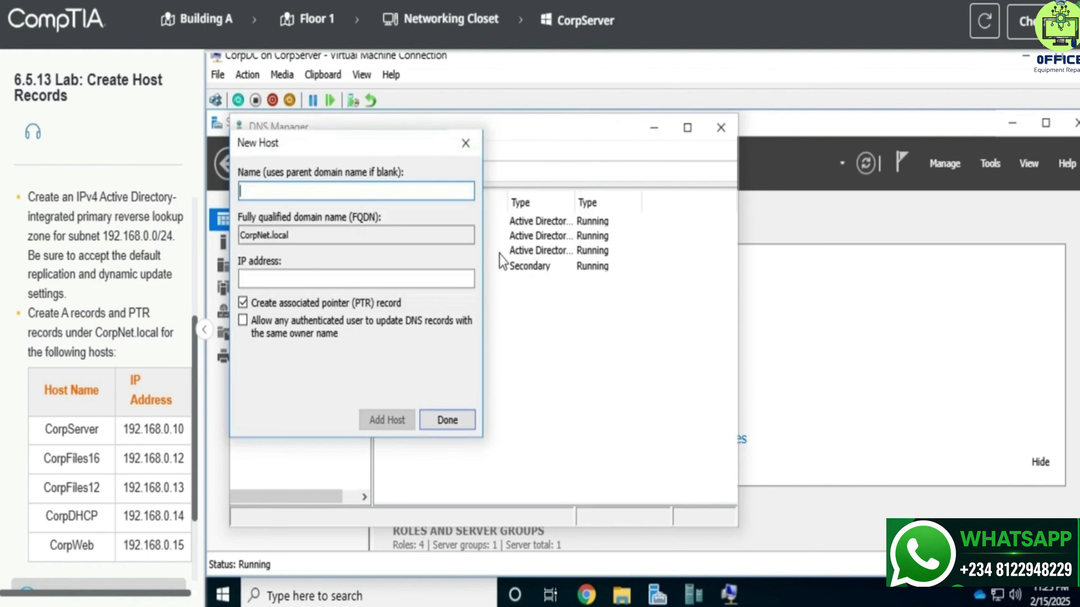
Add the host record CorpDHCP with IP address 192.168.0.14, keeping the associated pointer (PTR) record option on
type("Corp")
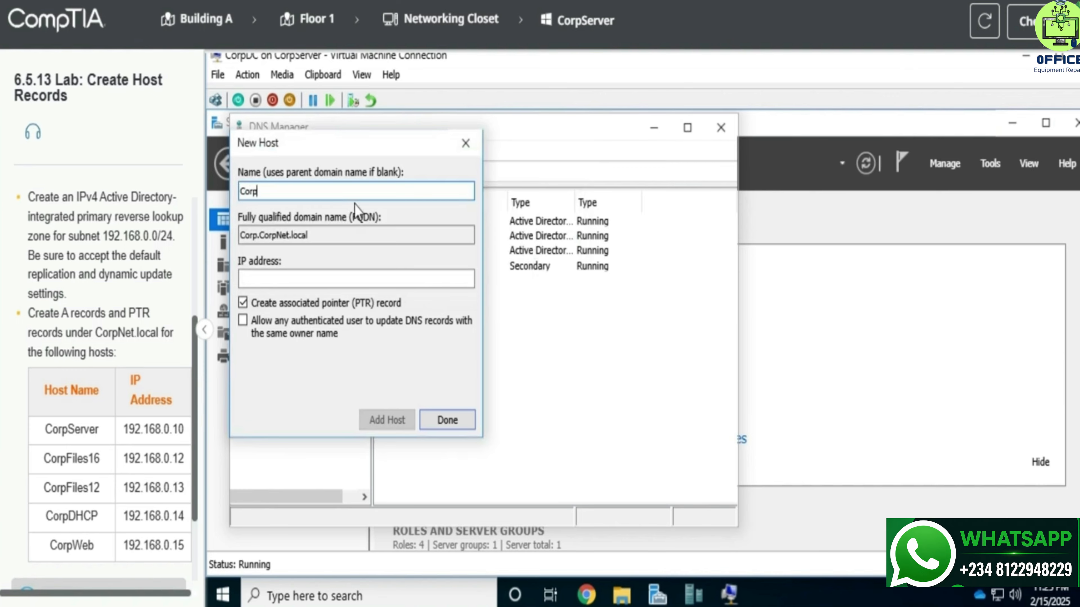
type("DHCP")
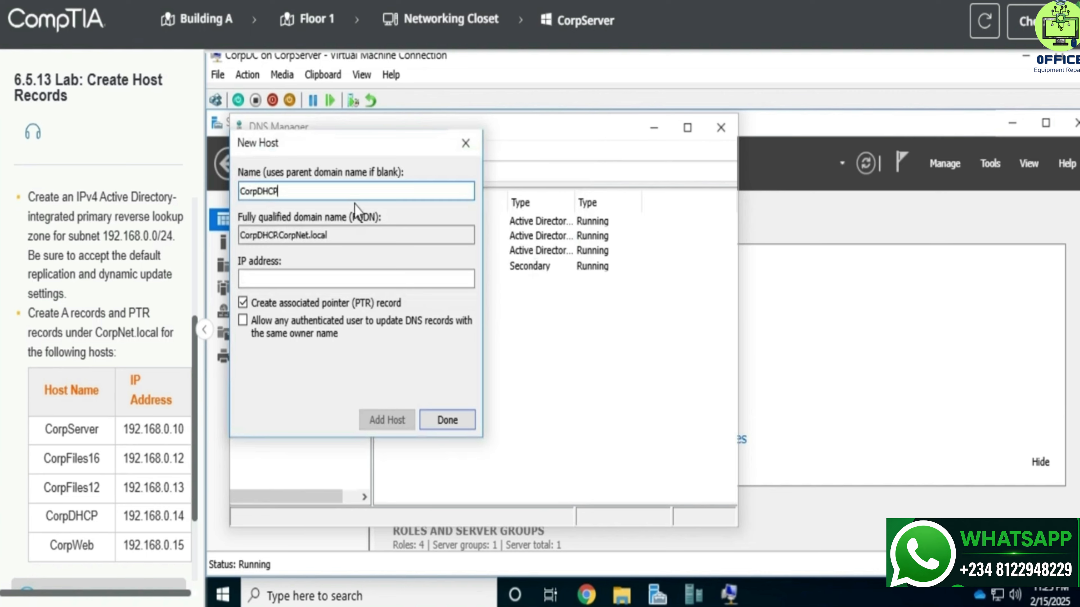
left_click(310, 284)
type("192.168.0.14")
key("Return")
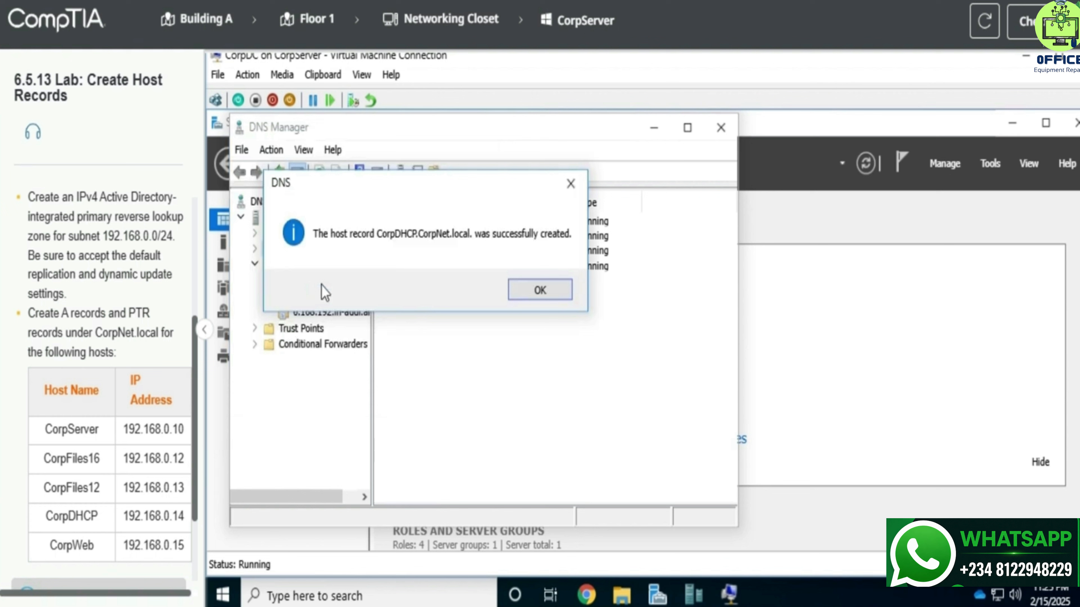
left_click(542, 288)
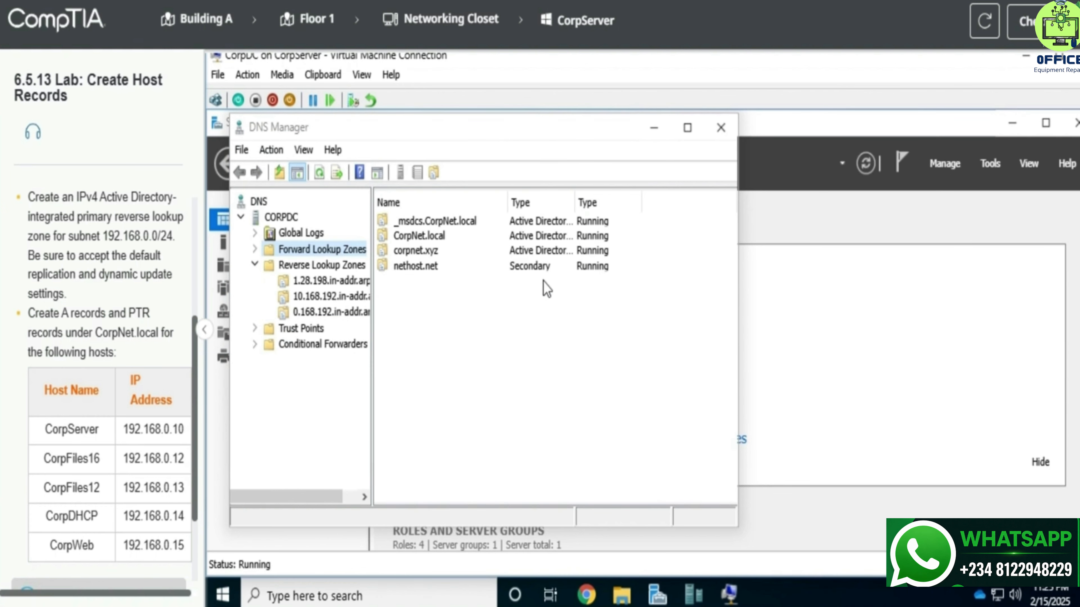
Add the host record CorpWeb to the CorpNet.local zone with IP address 192.168.0.15 and an associated pointer (PTR) record
left_click(447, 243)
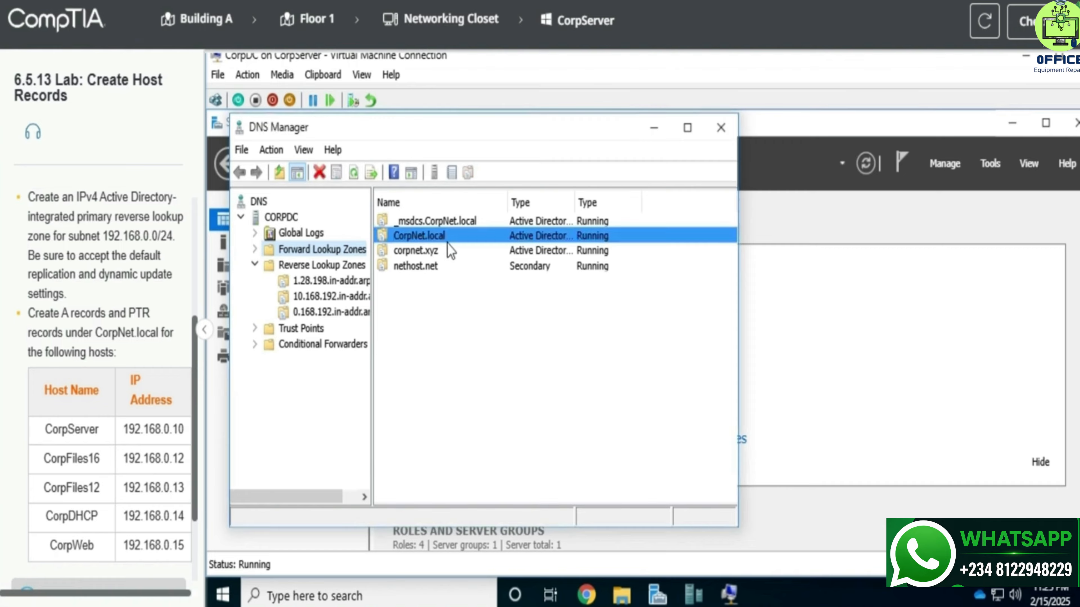
right_click(453, 245)
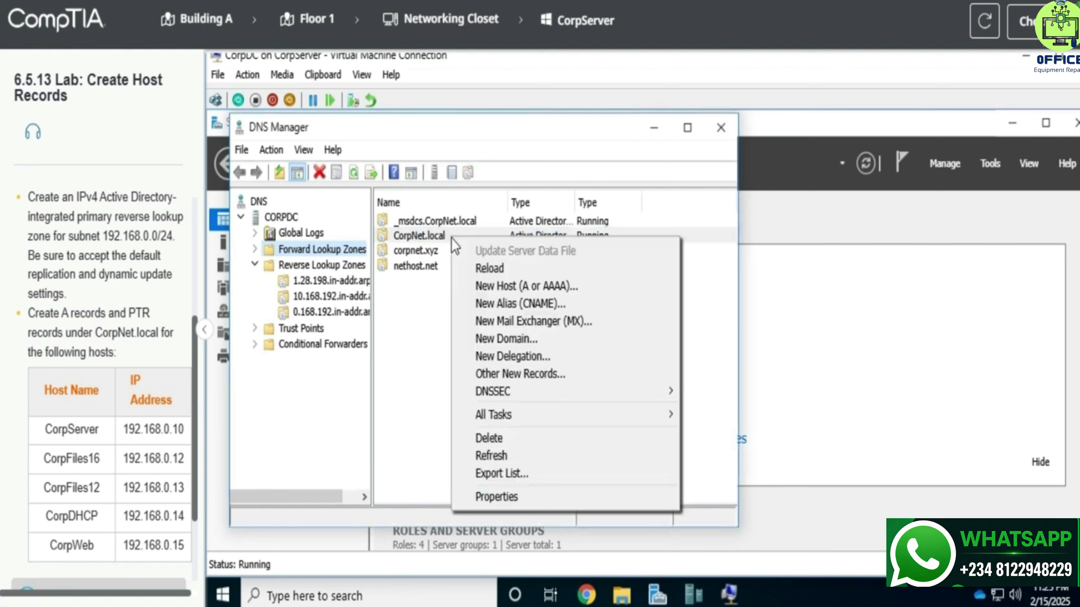
left_click(499, 284)
type("CorpWeb")
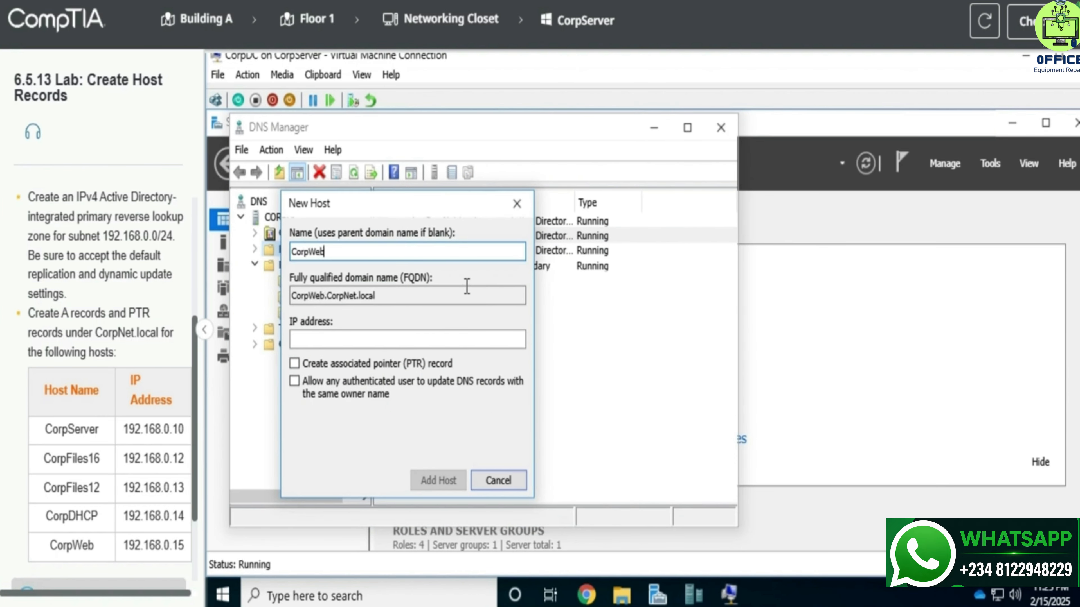
left_click(440, 342)
type("192")
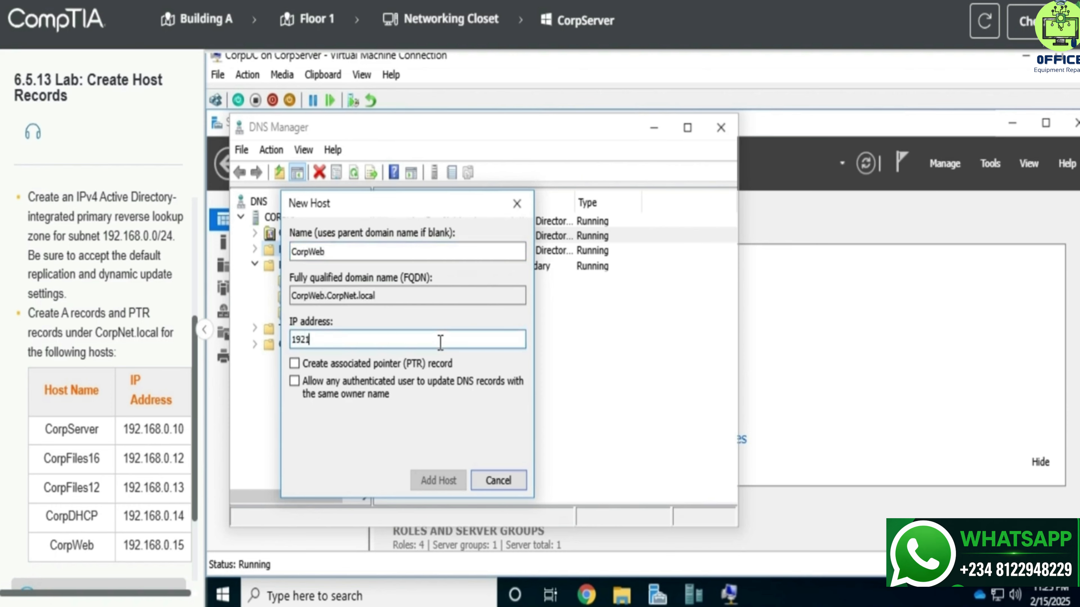
type(".168.0.15")
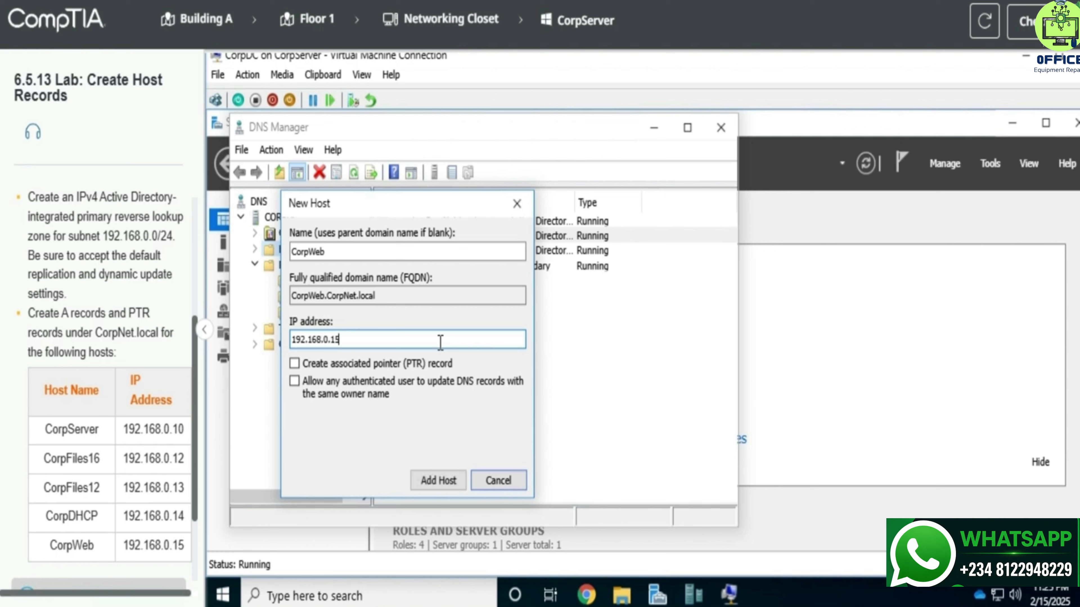
left_click(427, 364)
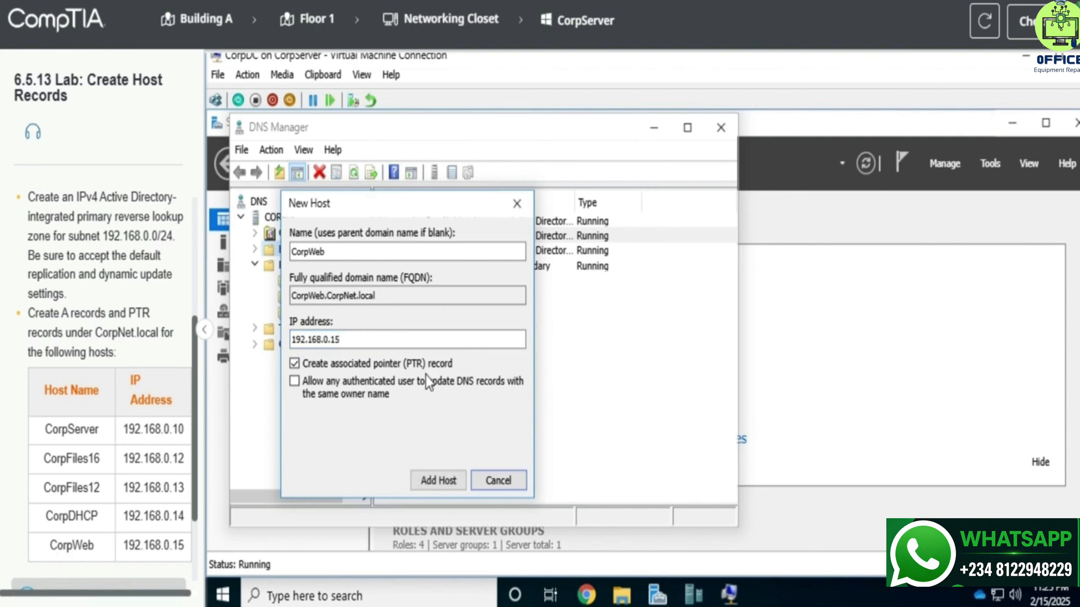
left_click(436, 482)
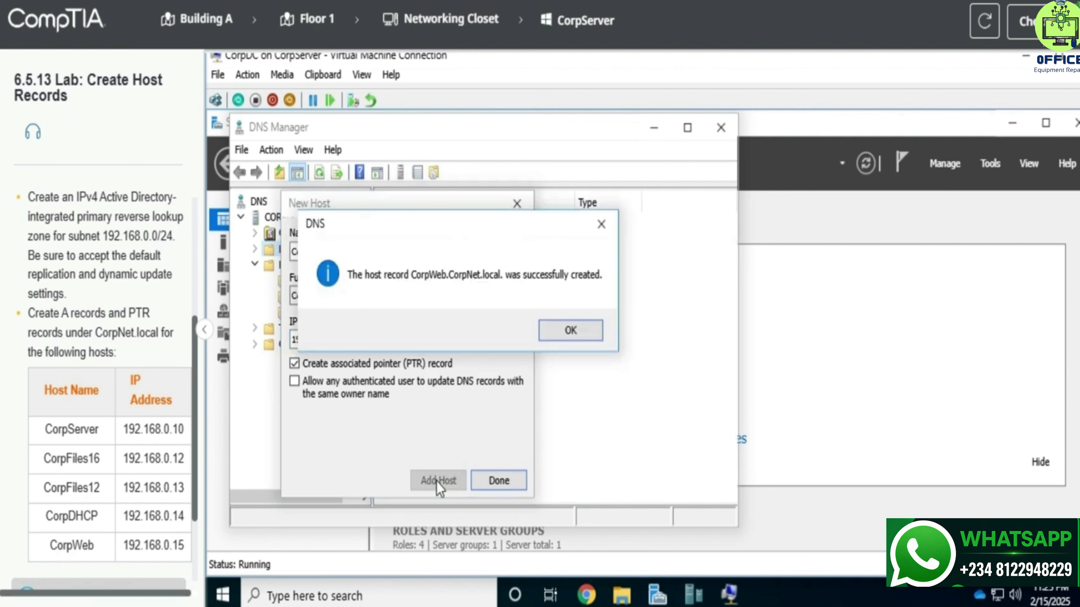
left_click(557, 337)
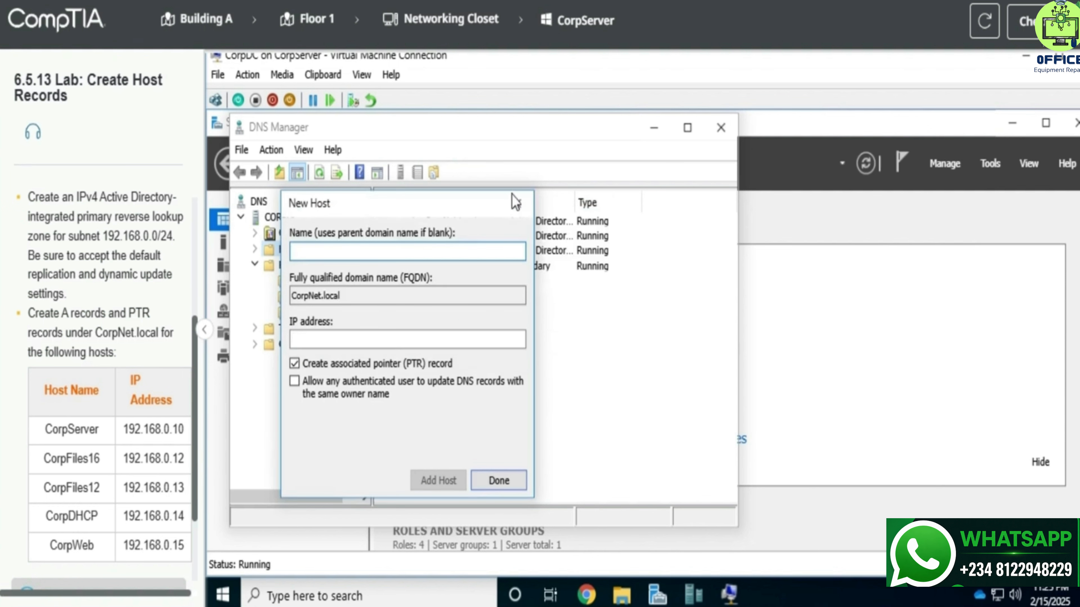
Close the empty New Host form and submit the lab for checking
left_click(515, 204)
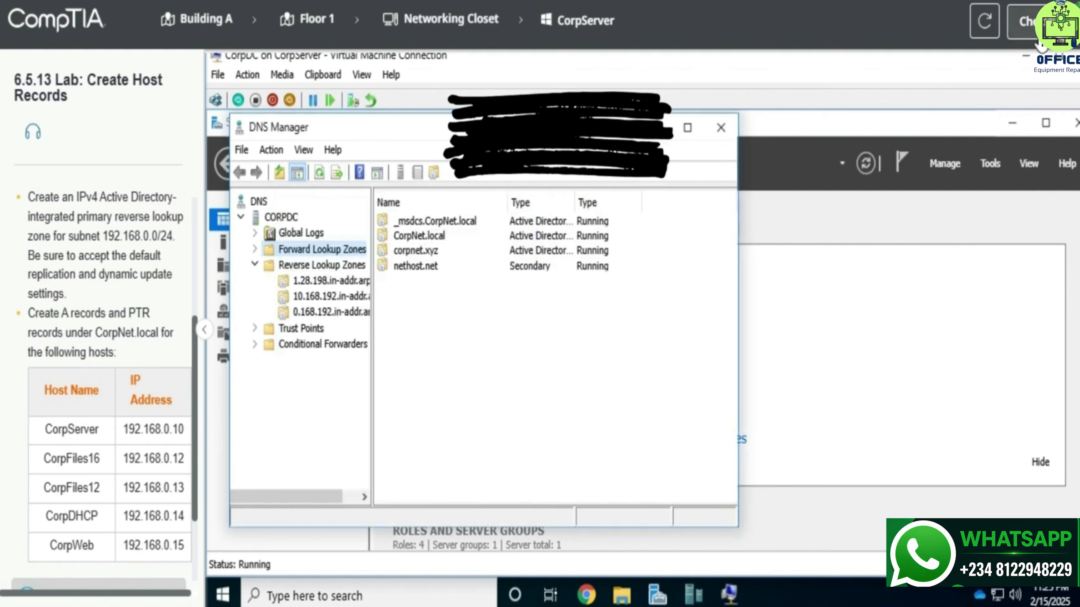
left_click(1037, 30)
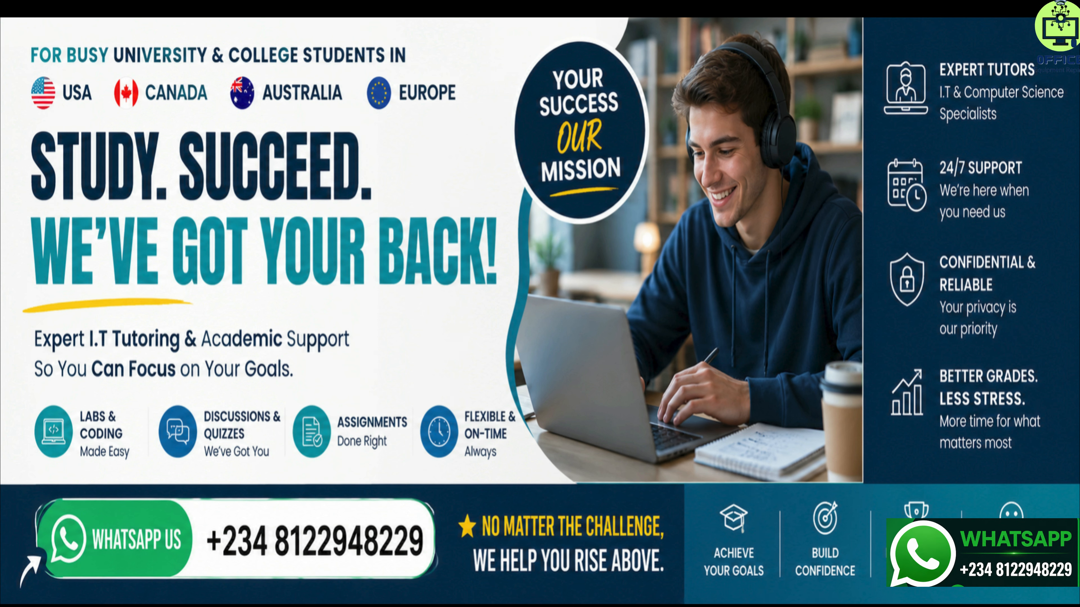